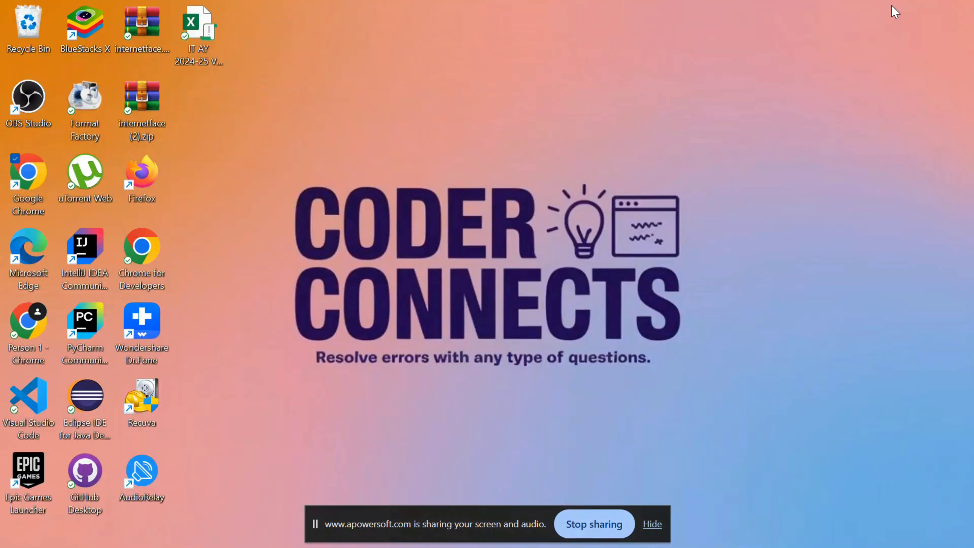
Step: Hide the screen-sharing notice, search the computer for "excel" and launch Excel
{"action": "mouse_move", "coordinate": [537, 547]}
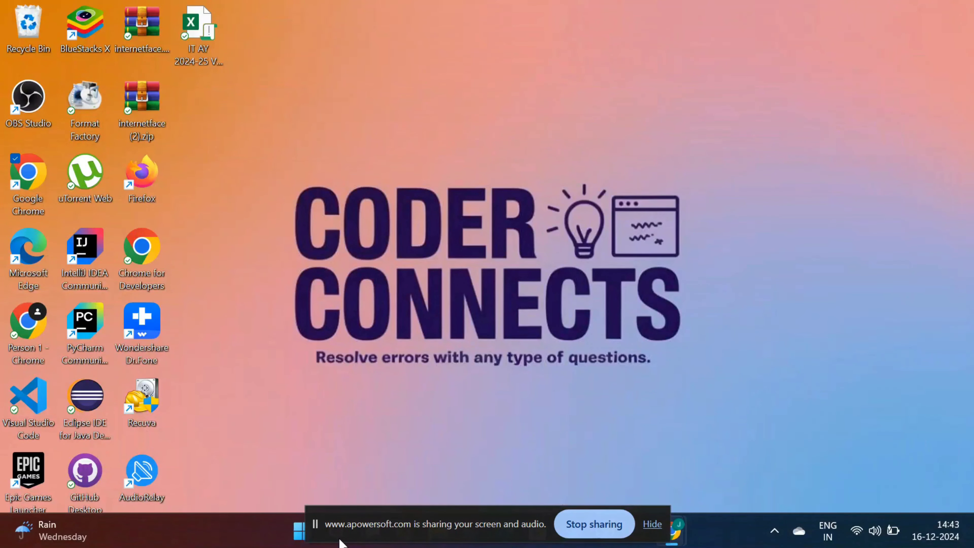
{"action": "left_click", "coordinate": [652, 524]}
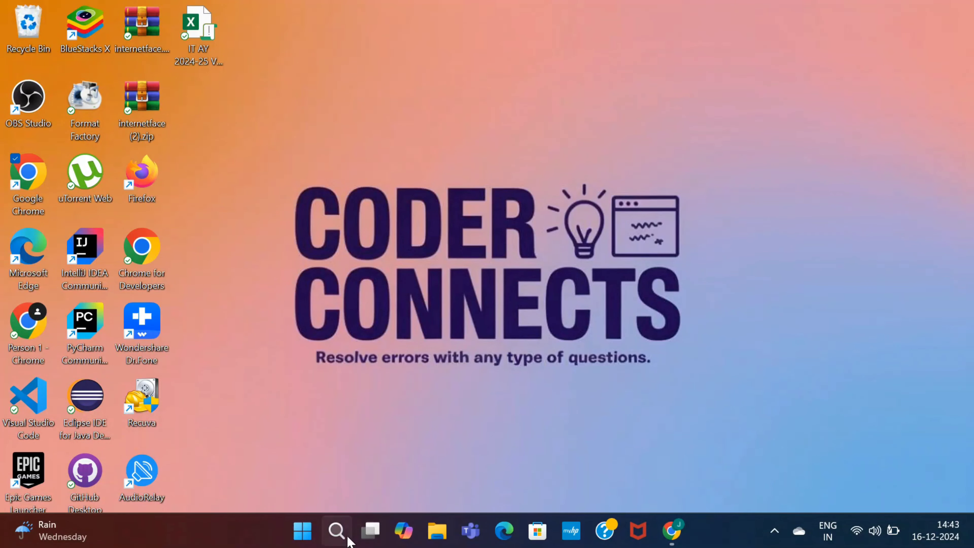
{"action": "left_click", "coordinate": [337, 532]}
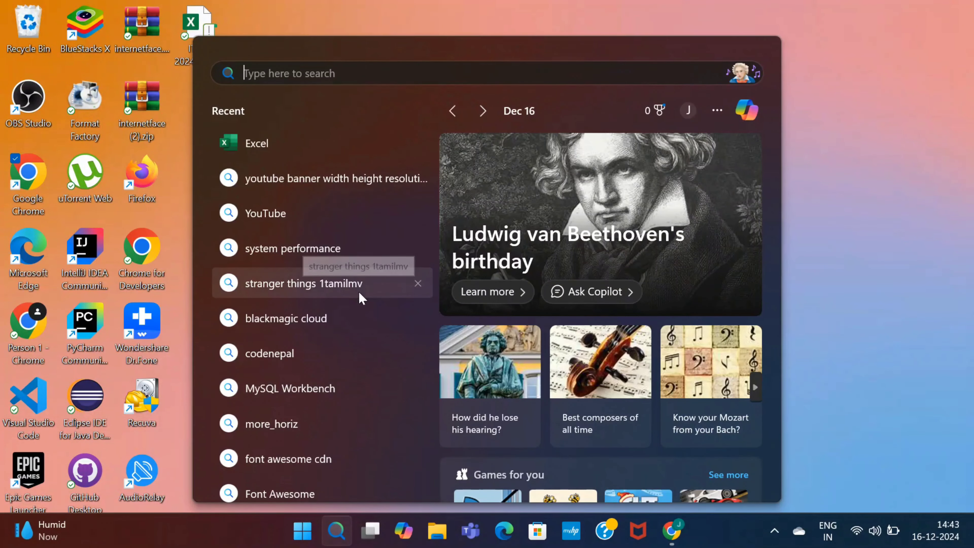
{"action": "type", "text": "excel"}
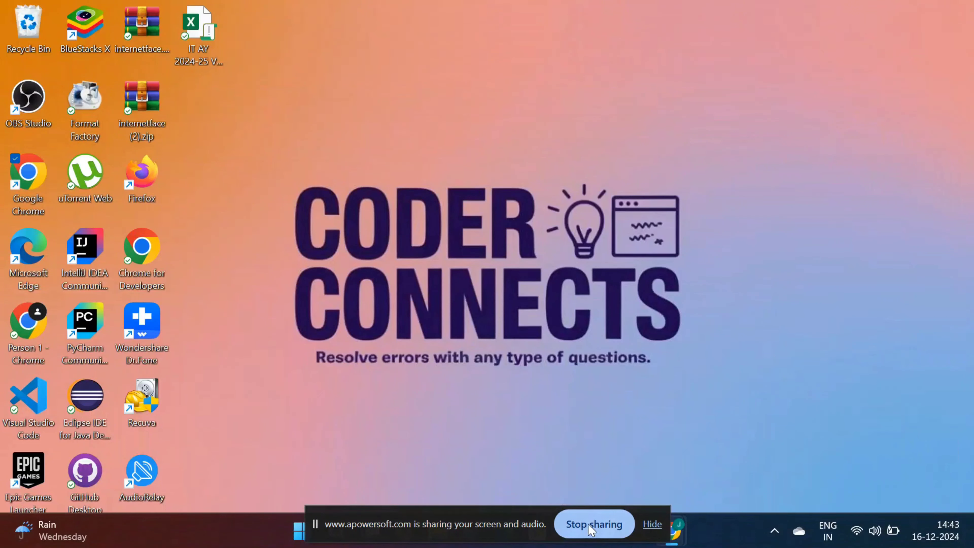
{"action": "left_click", "coordinate": [652, 525]}
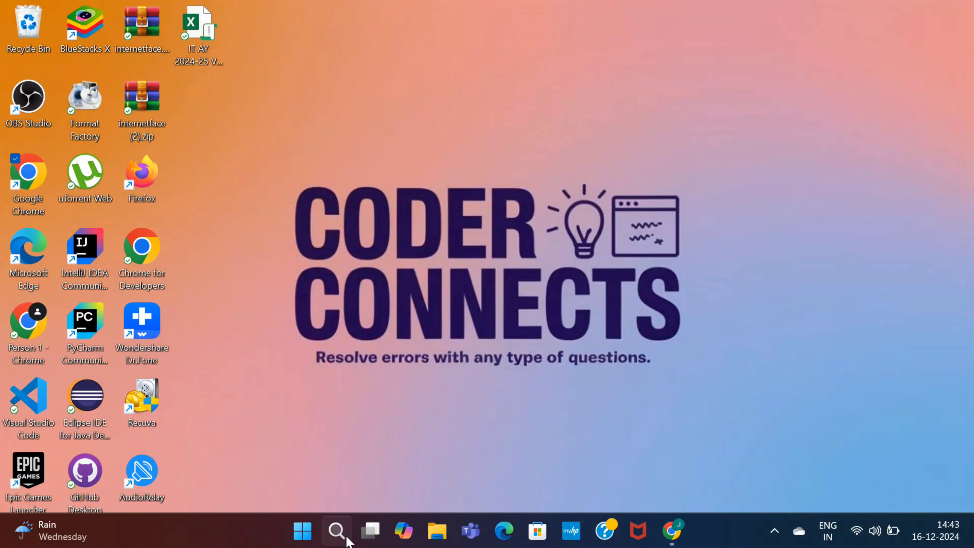
{"action": "left_click", "coordinate": [337, 531]}
{"action": "type", "text": "excel"}
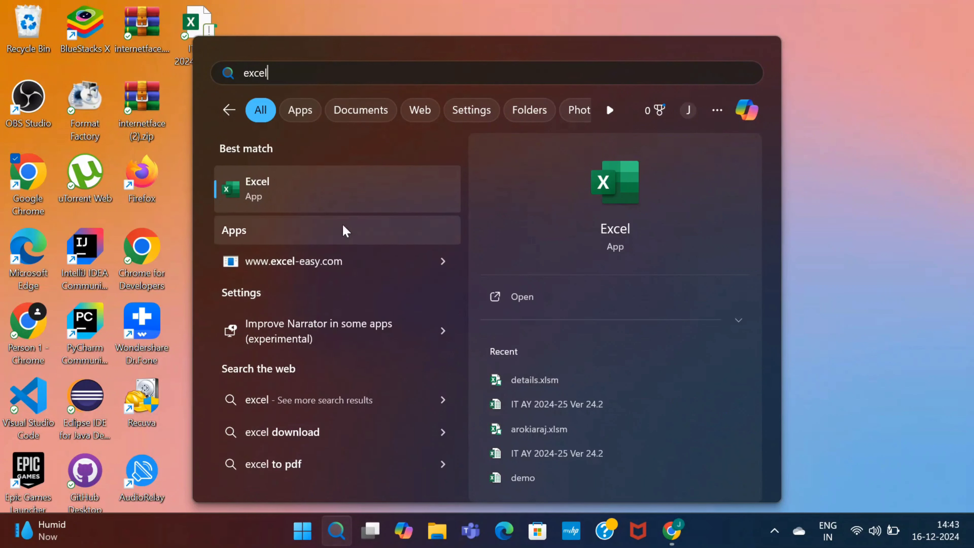
{"action": "left_click", "coordinate": [494, 286]}
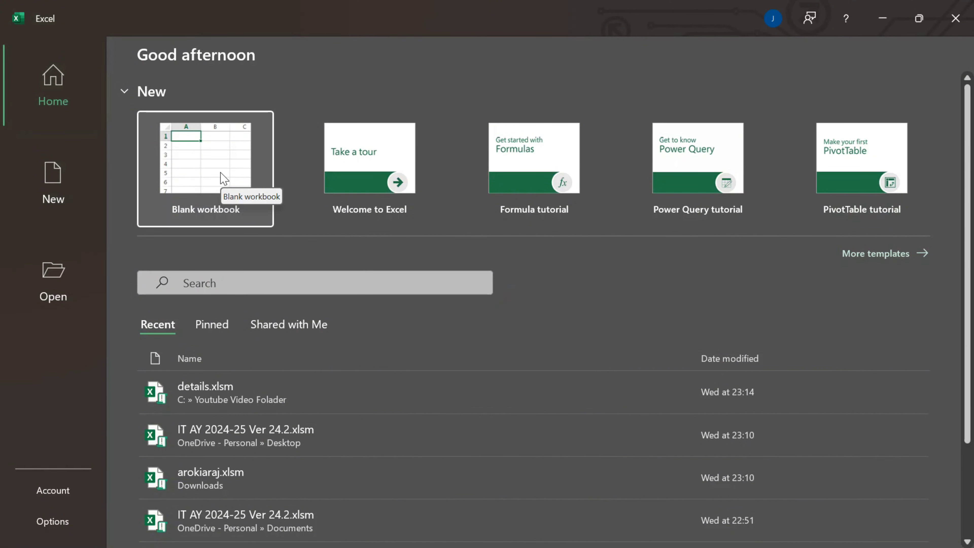
Step: Look through the available templates and the recent workbooks on the start screen
{"action": "left_click", "coordinate": [53, 182]}
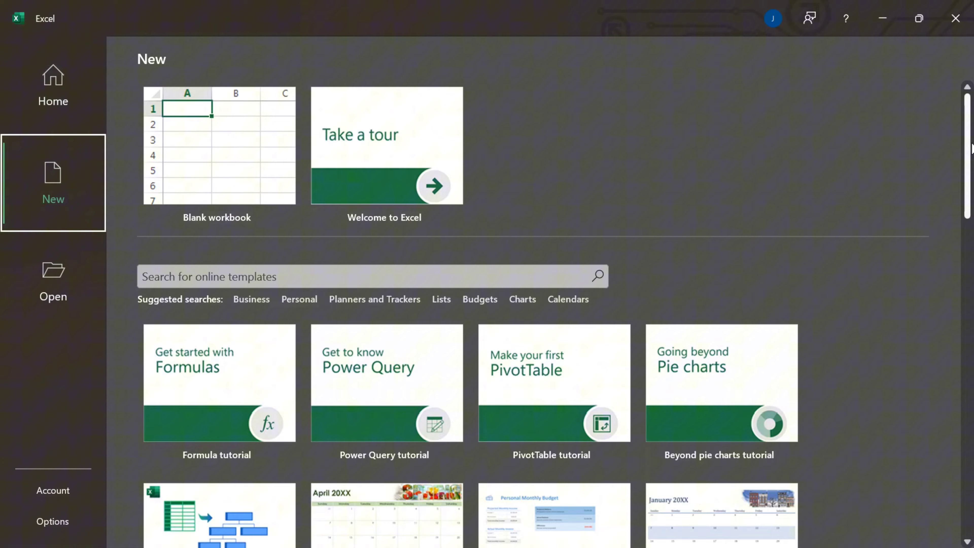
{"action": "mouse_move", "coordinate": [969, 143]}
{"action": "left_mouse_down"}
{"action": "mouse_move", "coordinate": [969, 236]}
{"action": "mouse_move", "coordinate": [968, 138]}
{"action": "left_mouse_up"}
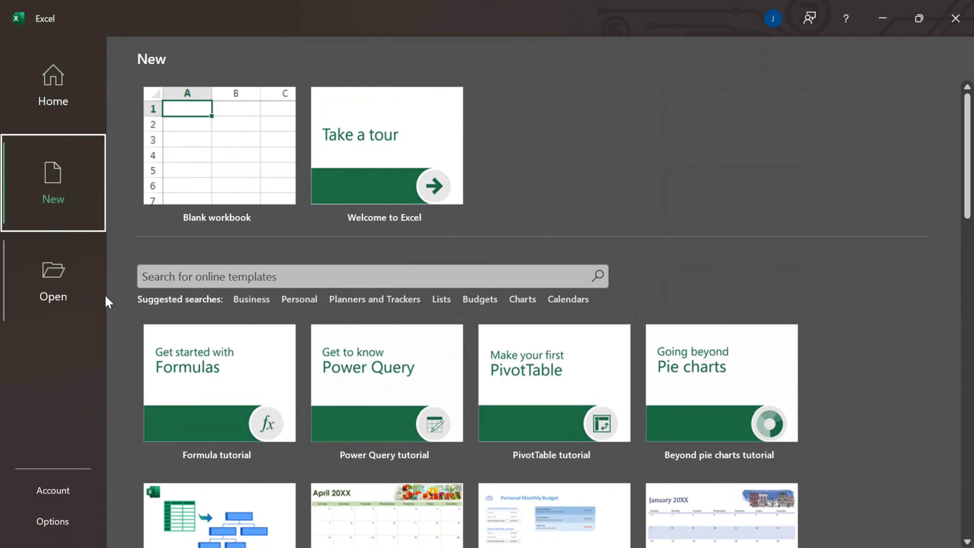
{"action": "left_click", "coordinate": [63, 294]}
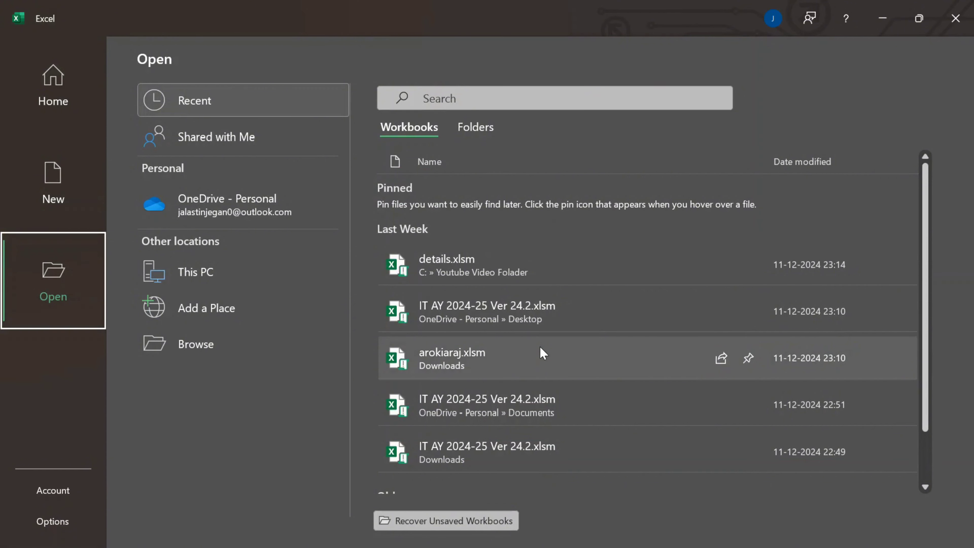
{"action": "left_click", "coordinate": [53, 92]}
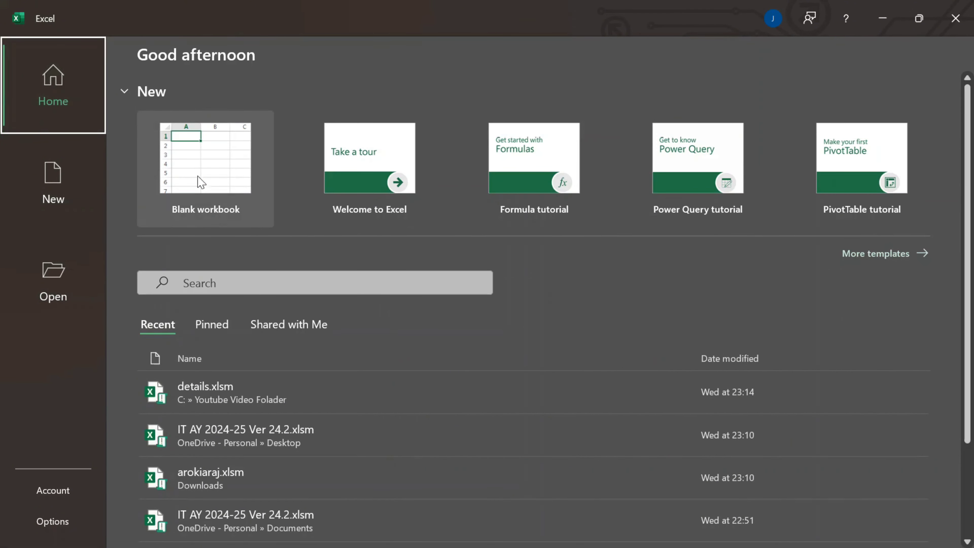
Step: Create a new blank workbook
{"action": "left_click", "coordinate": [200, 172]}
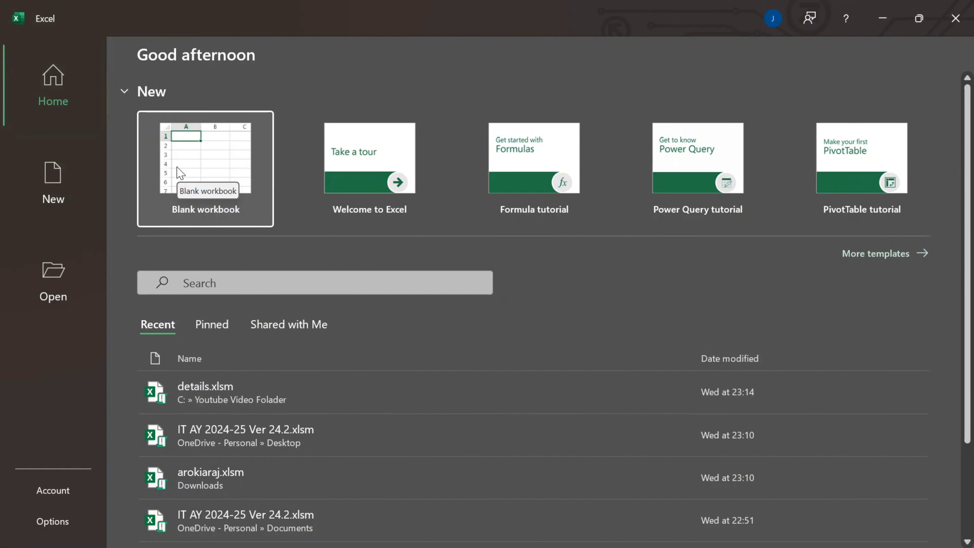
{"action": "left_click", "coordinate": [63, 191]}
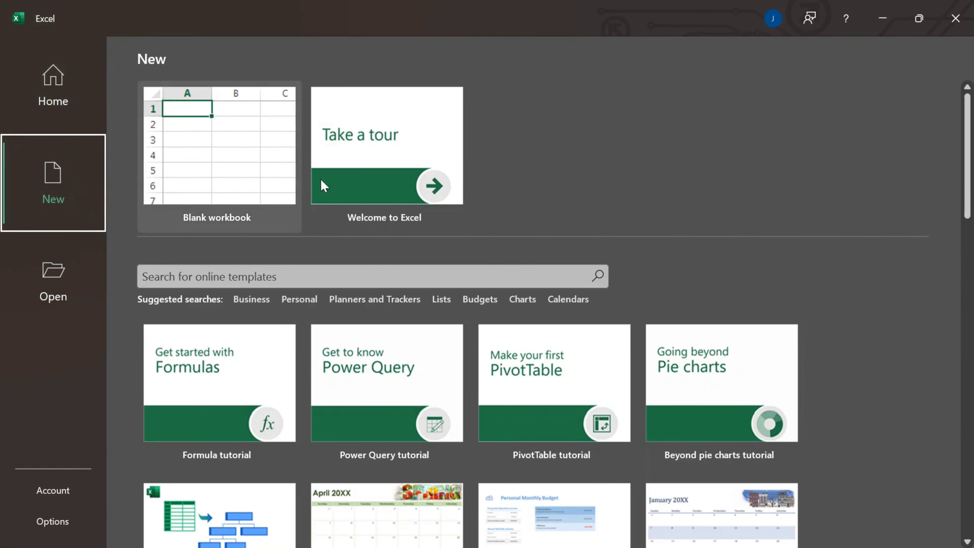
{"action": "scroll", "coordinate": [968, 154], "scroll_direction": "down", "scroll_amount": 10}
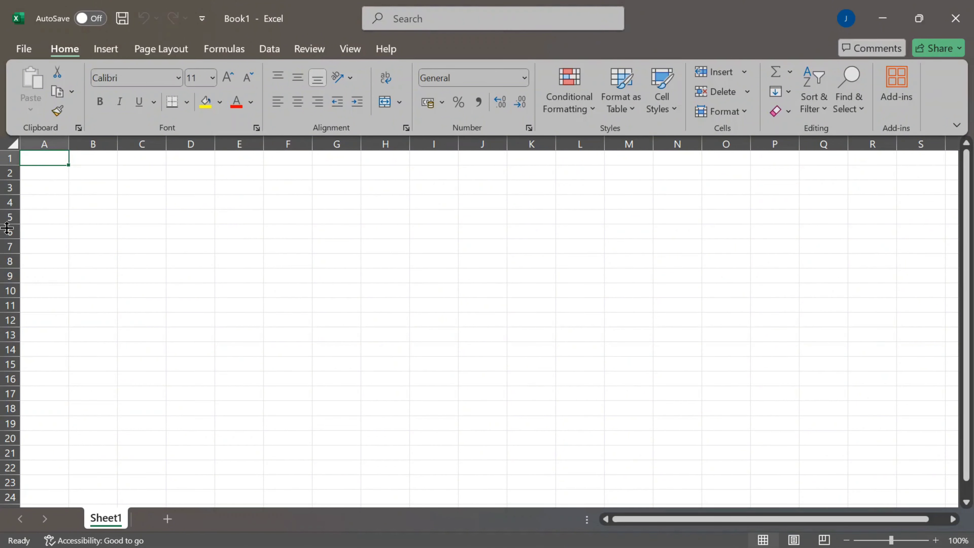
Step: Highlight column A, row 1 and their shared cell A1 one after another
{"action": "left_click", "coordinate": [42, 143]}
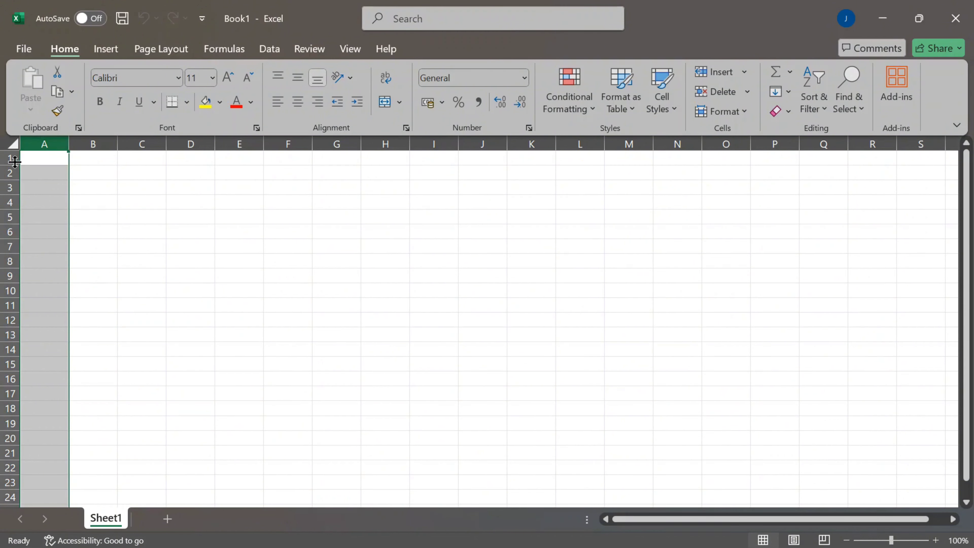
{"action": "left_click", "coordinate": [2, 158]}
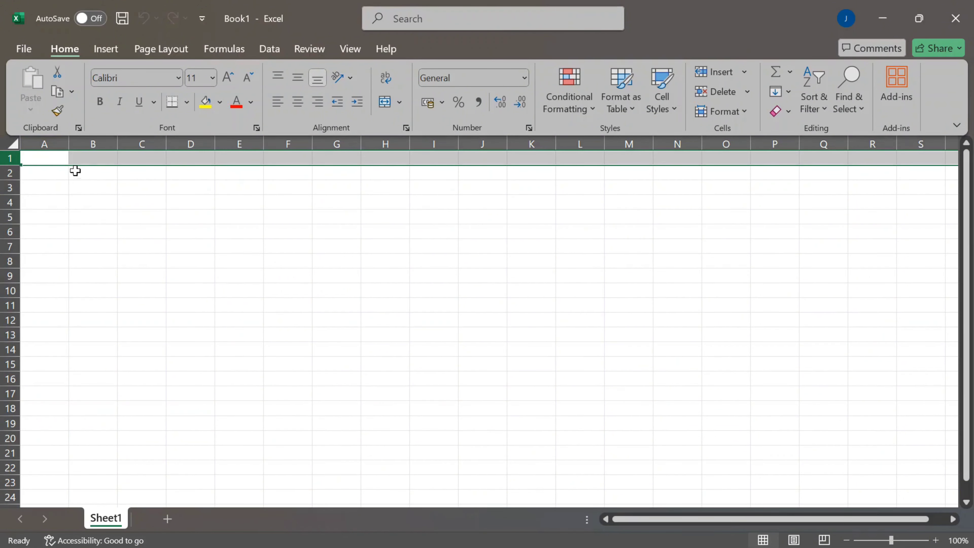
{"action": "left_click", "coordinate": [58, 160]}
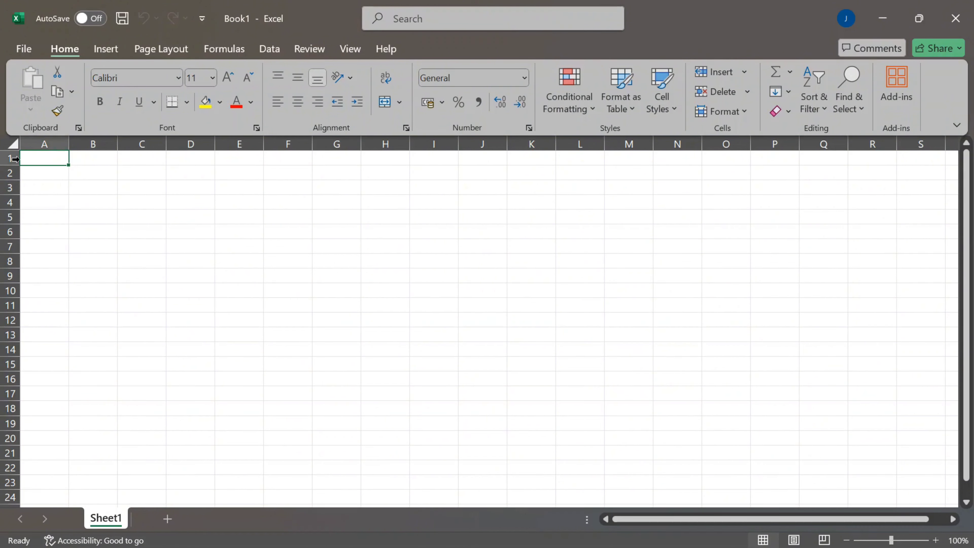
Step: Select the single cells B1, B2, A4, C6 and E9 in turn, ending on A1
{"action": "left_click", "coordinate": [82, 154]}
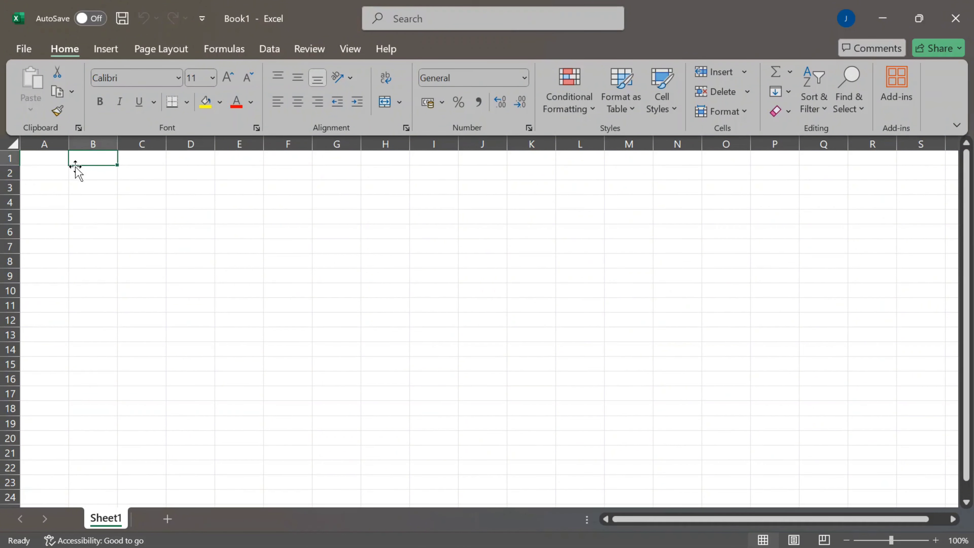
{"action": "left_click", "coordinate": [83, 171]}
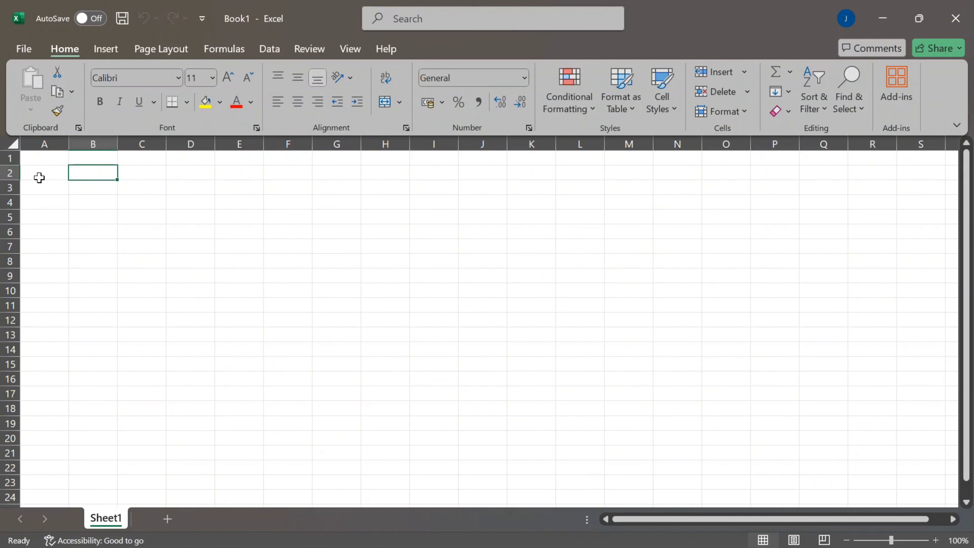
{"action": "left_click", "coordinate": [48, 203]}
{"action": "left_click", "coordinate": [136, 227]}
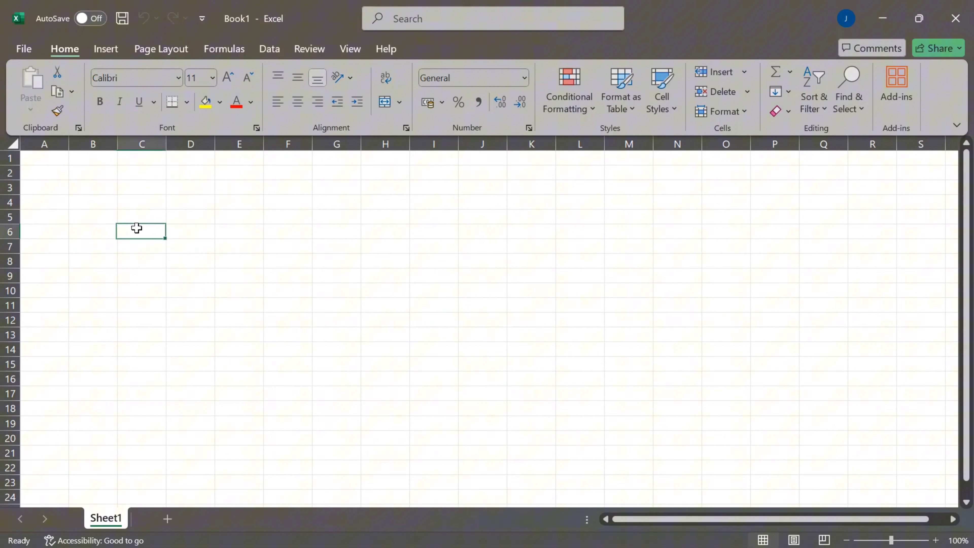
{"action": "left_click", "coordinate": [227, 271]}
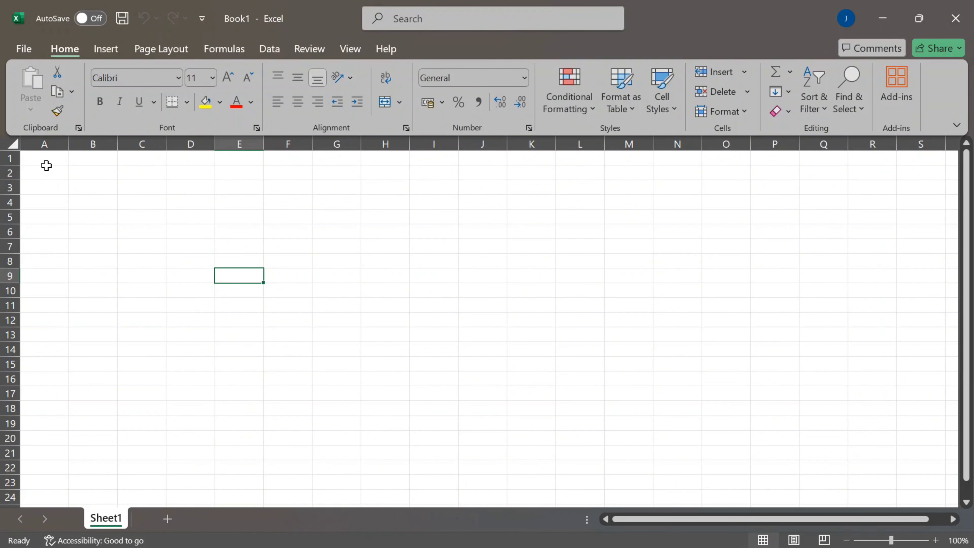
{"action": "left_click", "coordinate": [47, 162]}
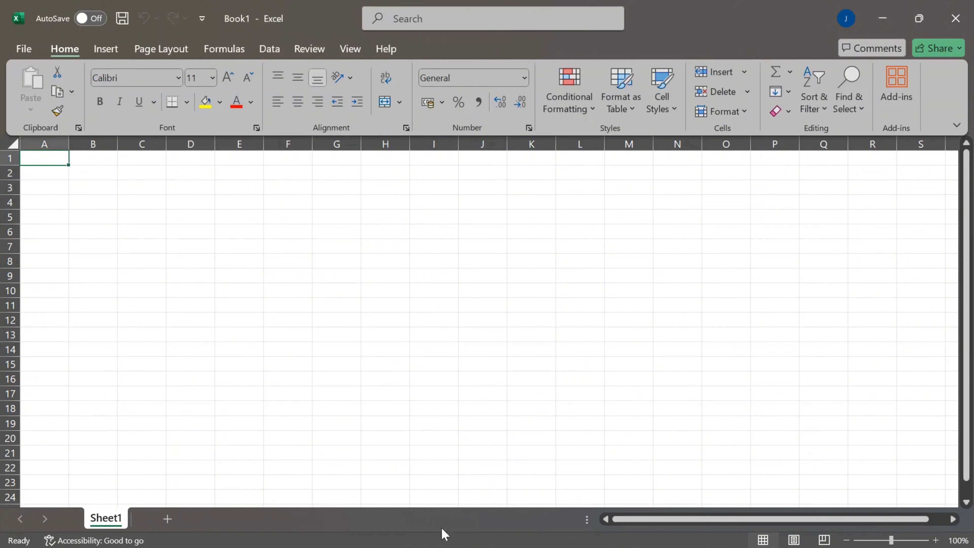
{"action": "mouse_move", "coordinate": [445, 545]}
{"action": "double_click", "coordinate": [55, 161]}
{"action": "left_click", "coordinate": [134, 190]}
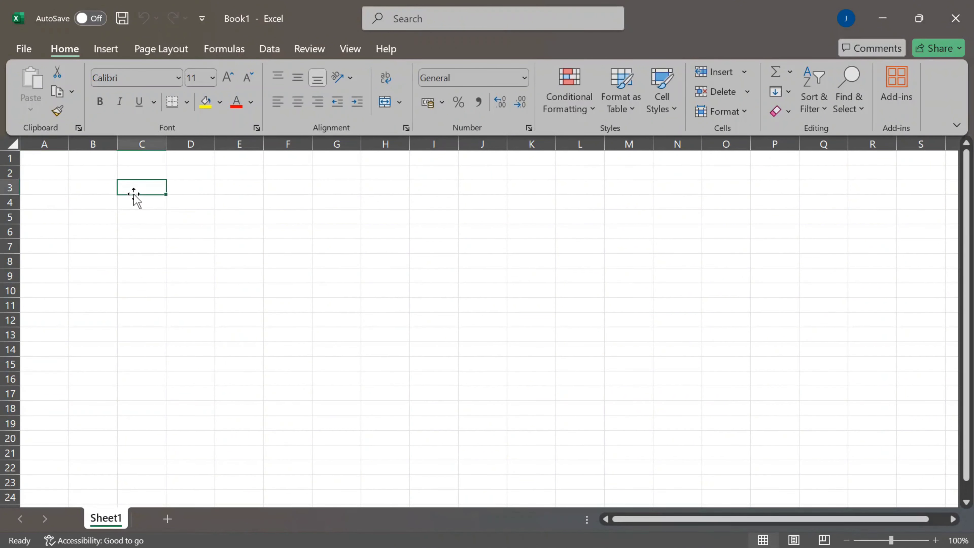
{"action": "left_click", "coordinate": [340, 231]}
{"action": "left_click", "coordinate": [469, 264]}
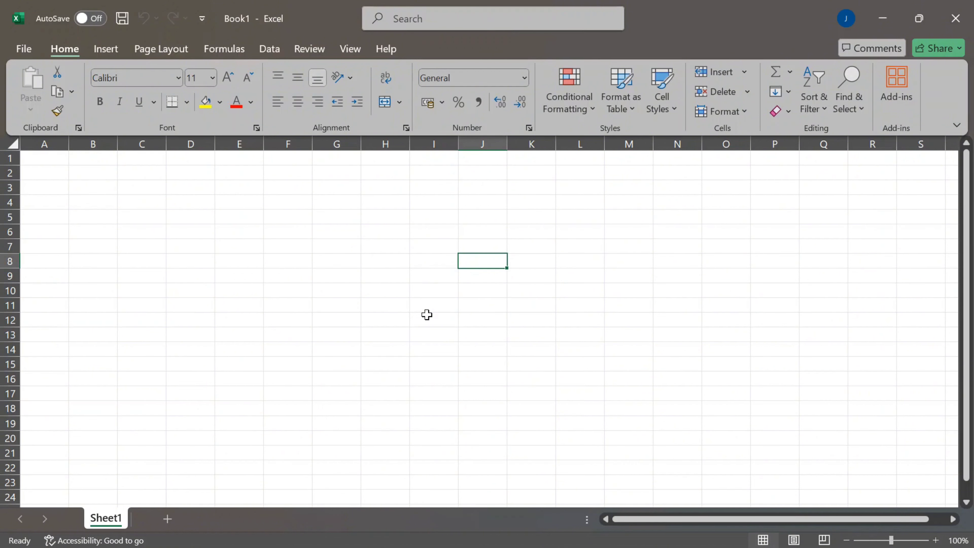
{"action": "left_click", "coordinate": [195, 171]}
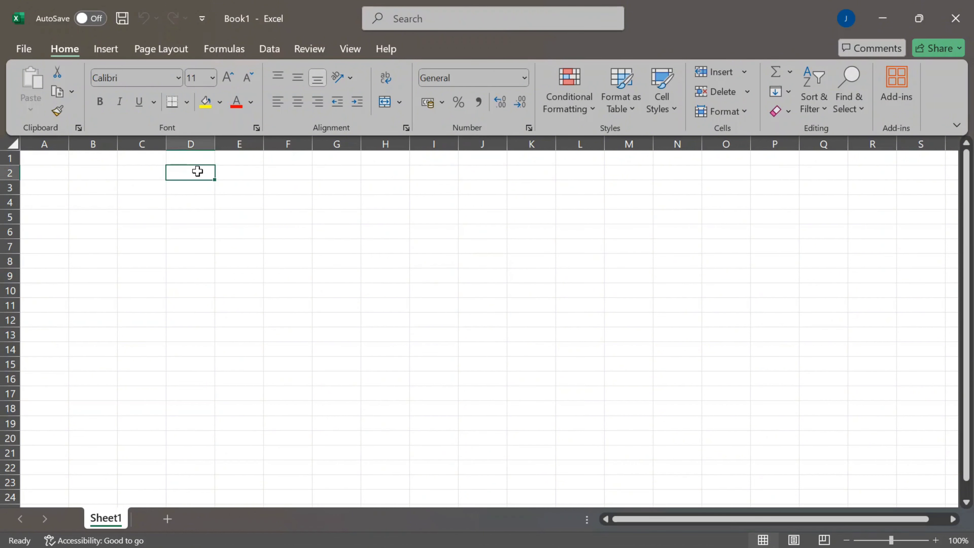
{"action": "left_click", "coordinate": [468, 232]}
{"action": "left_click", "coordinate": [247, 262]}
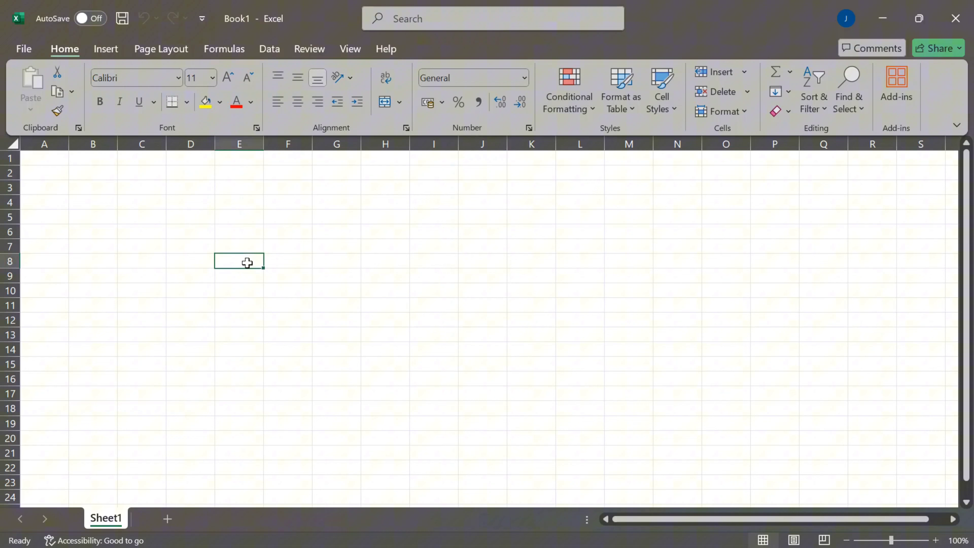
{"action": "left_click", "coordinate": [496, 232]}
{"action": "left_click", "coordinate": [301, 213]}
{"action": "left_click", "coordinate": [519, 204]}
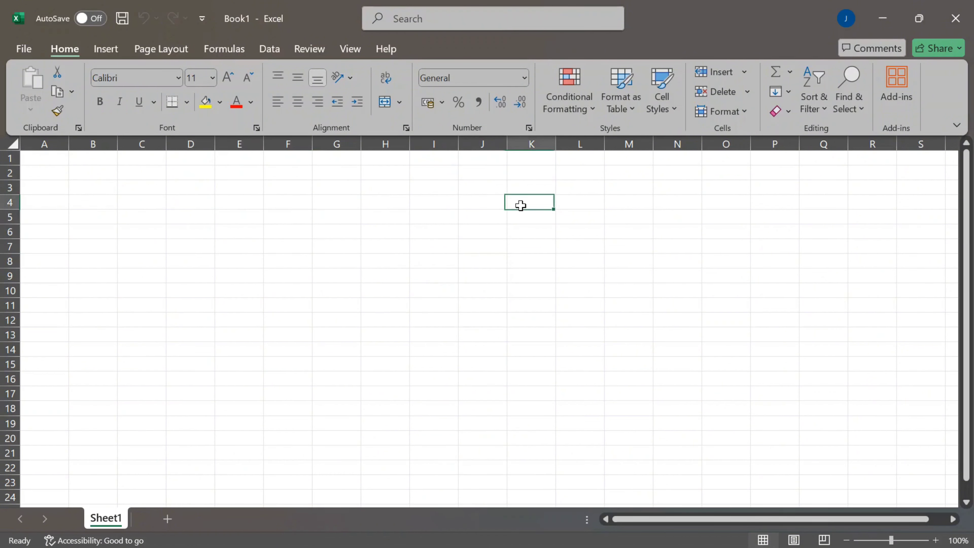
{"action": "left_click", "coordinate": [275, 227]}
{"action": "left_click", "coordinate": [155, 182]}
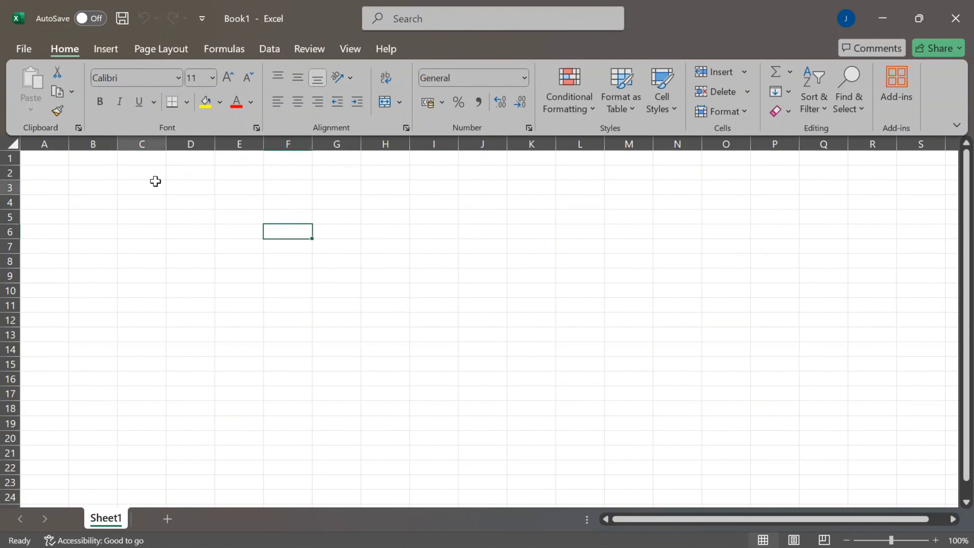
{"action": "left_click", "coordinate": [280, 188]}
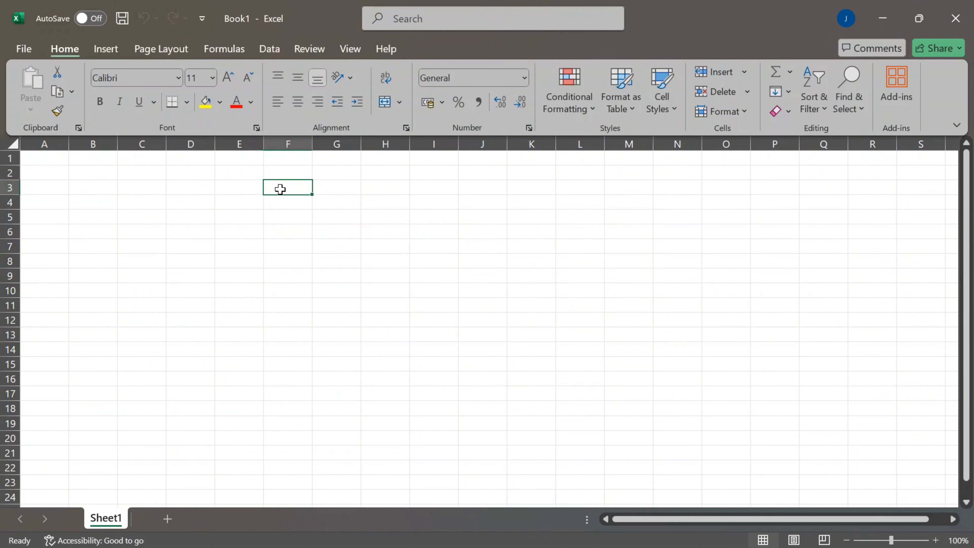
{"action": "left_click", "coordinate": [260, 260]}
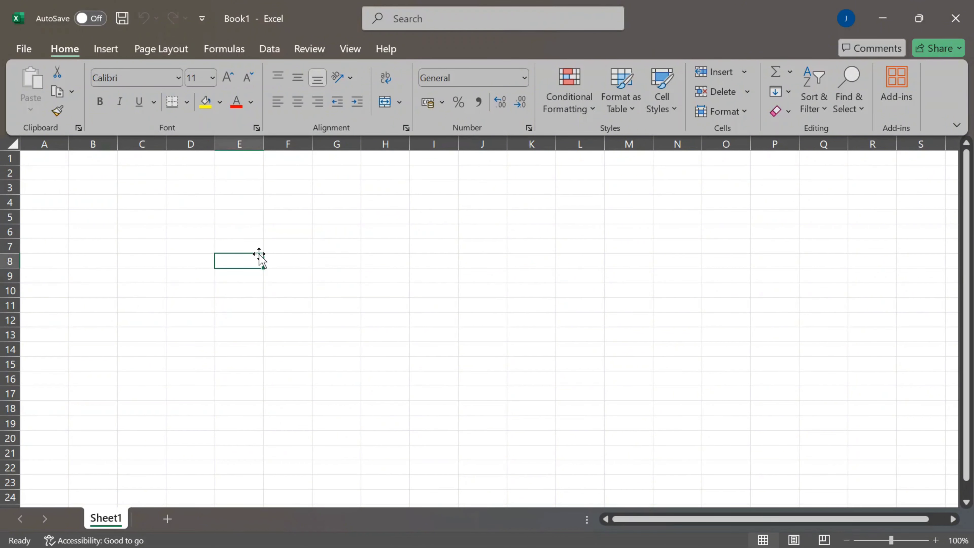
{"action": "left_click", "coordinate": [353, 221]}
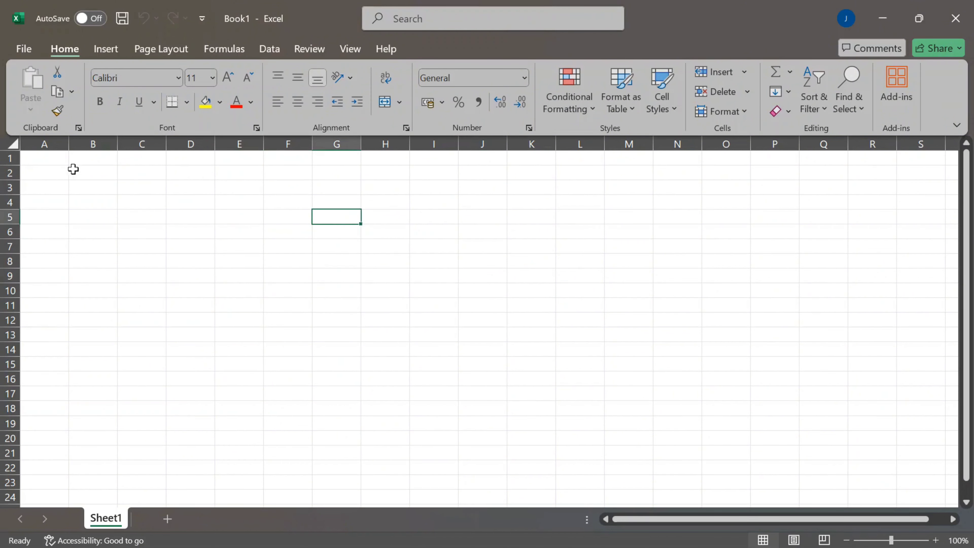
Step: Enter the heading "S.No" in cell A1
{"action": "left_click", "coordinate": [46, 161]}
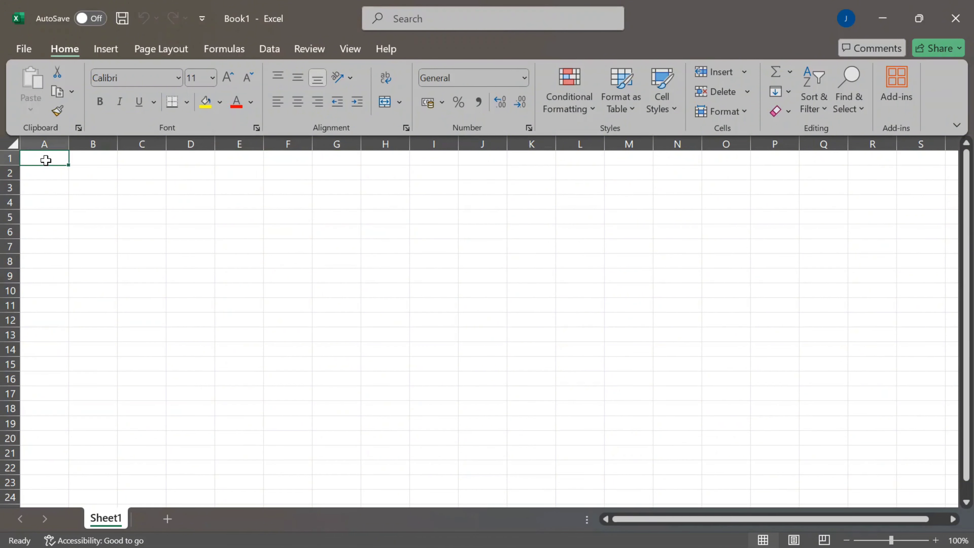
{"action": "double_click", "coordinate": [46, 161]}
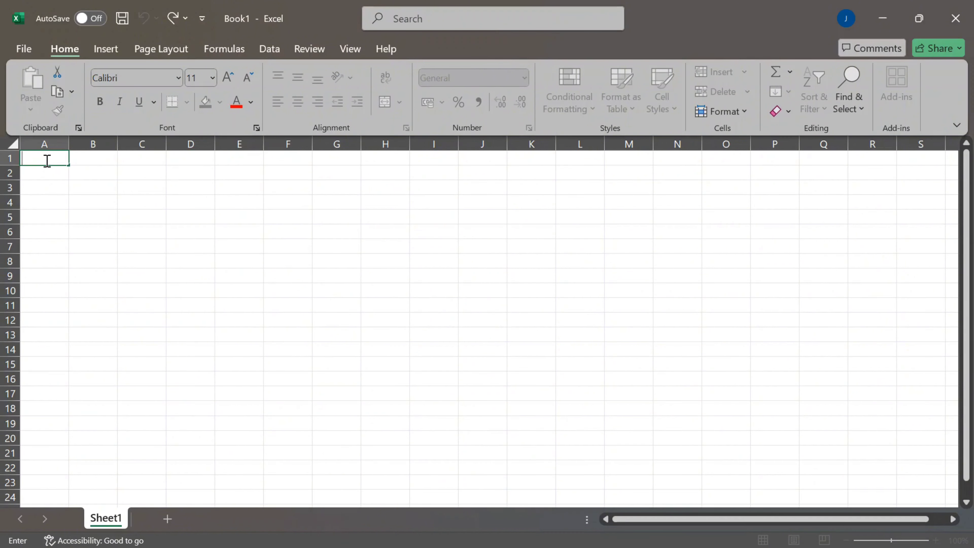
{"action": "type", "text": "S.No"}
Step: Enter the serial numbers 1, 2 and 3 in cells A2 to A4 below the heading
{"action": "left_click", "coordinate": [46, 171]}
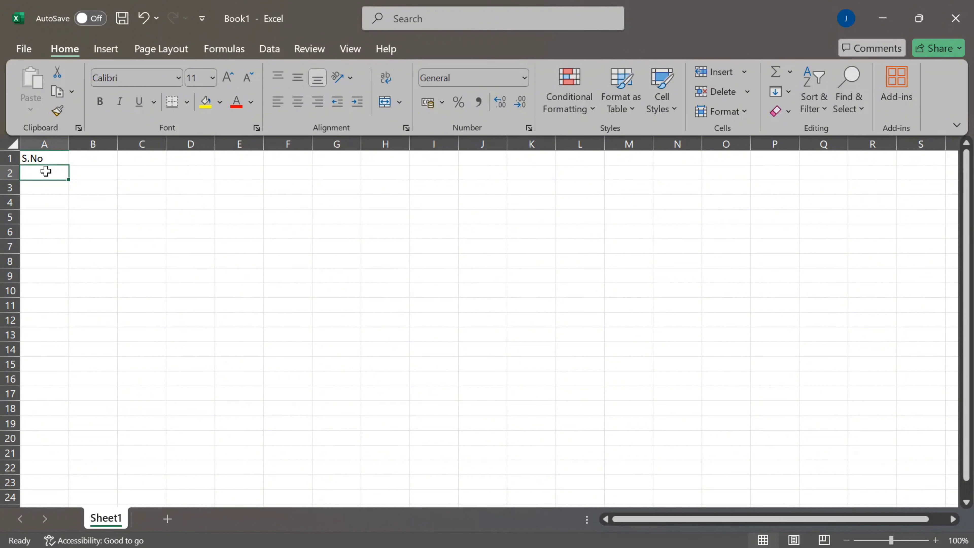
{"action": "type", "text": "1"}
{"action": "key", "text": "Return"}
{"action": "type", "text": "2"}
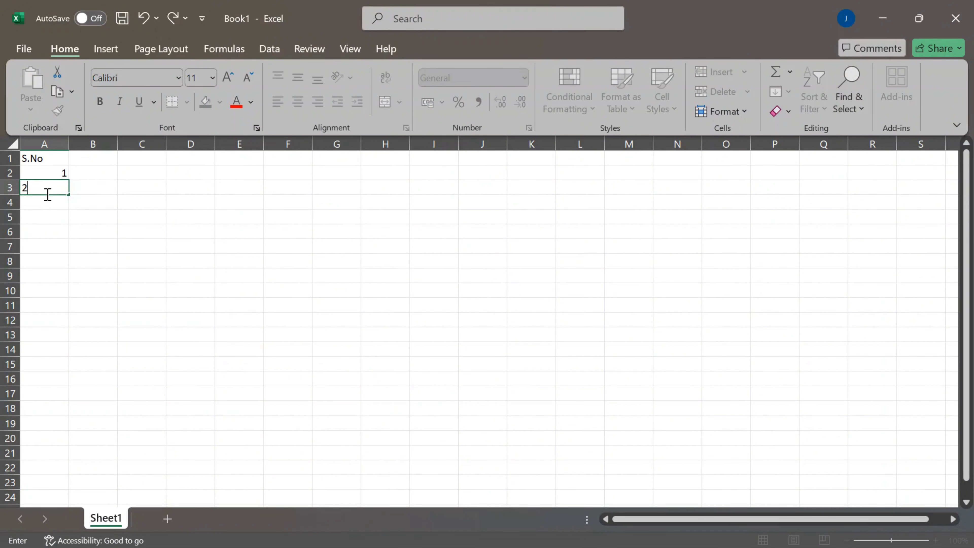
{"action": "key", "text": "Return"}
{"action": "type", "text": "3"}
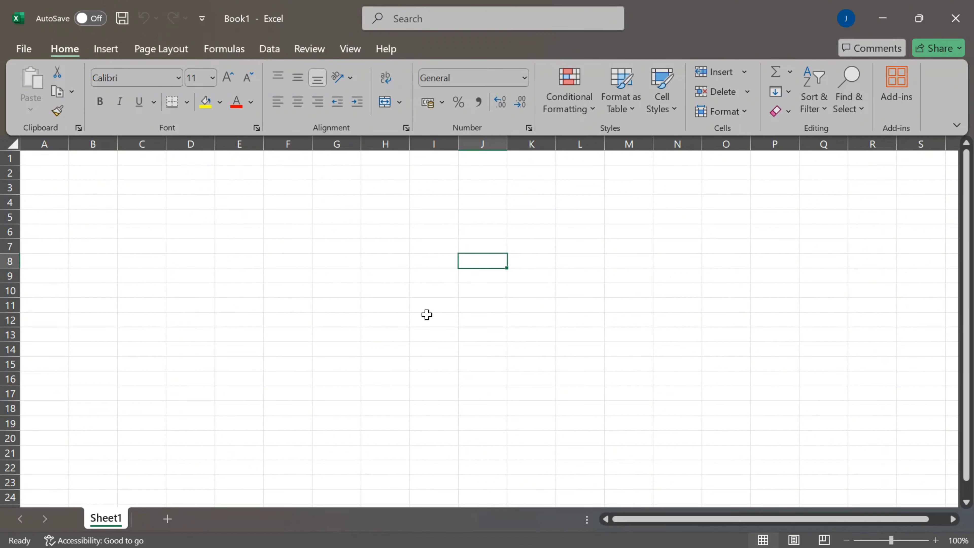
{"action": "left_click", "coordinate": [198, 170]}
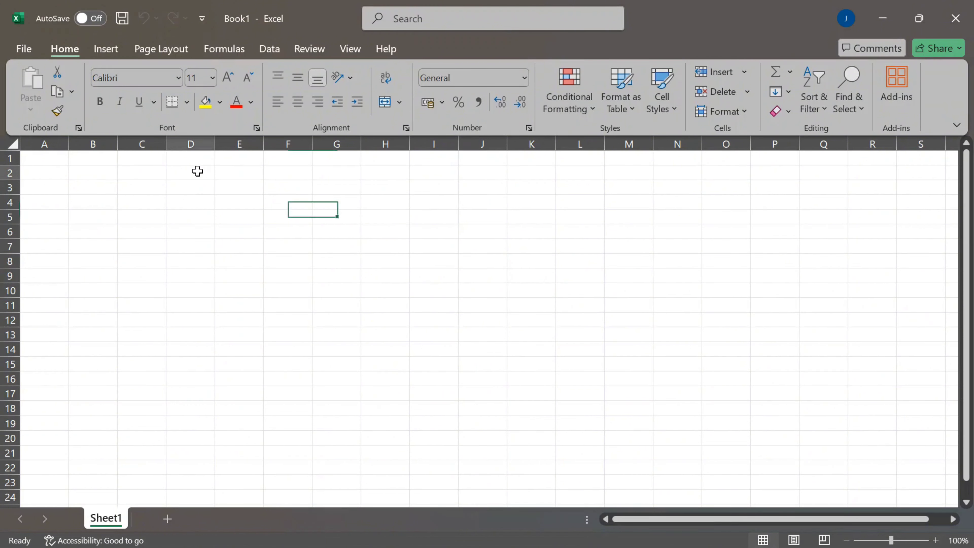
{"action": "left_click", "coordinate": [468, 233]}
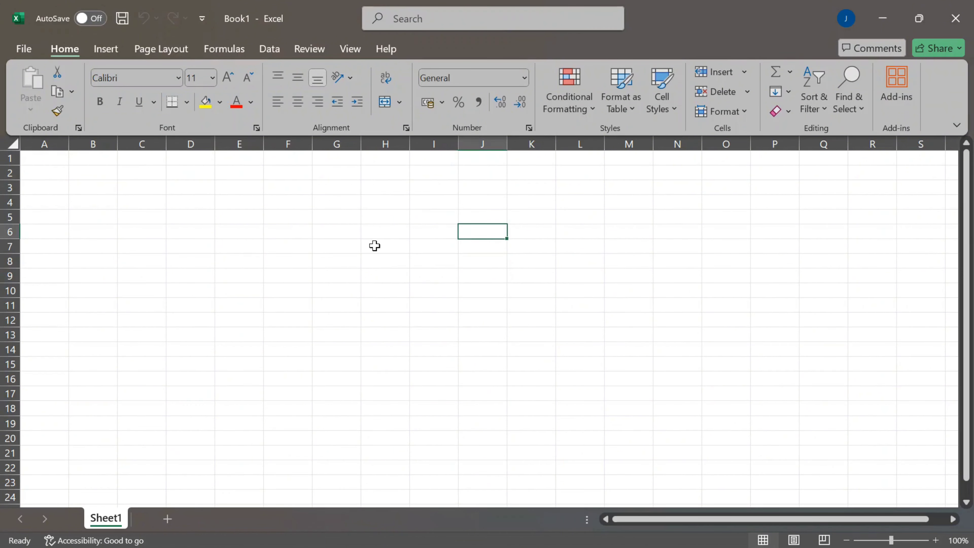
{"action": "left_click", "coordinate": [343, 247]}
{"action": "left_click", "coordinate": [247, 263]}
{"action": "left_click", "coordinate": [496, 232]}
{"action": "left_click", "coordinate": [300, 213]}
{"action": "left_click", "coordinate": [520, 205]}
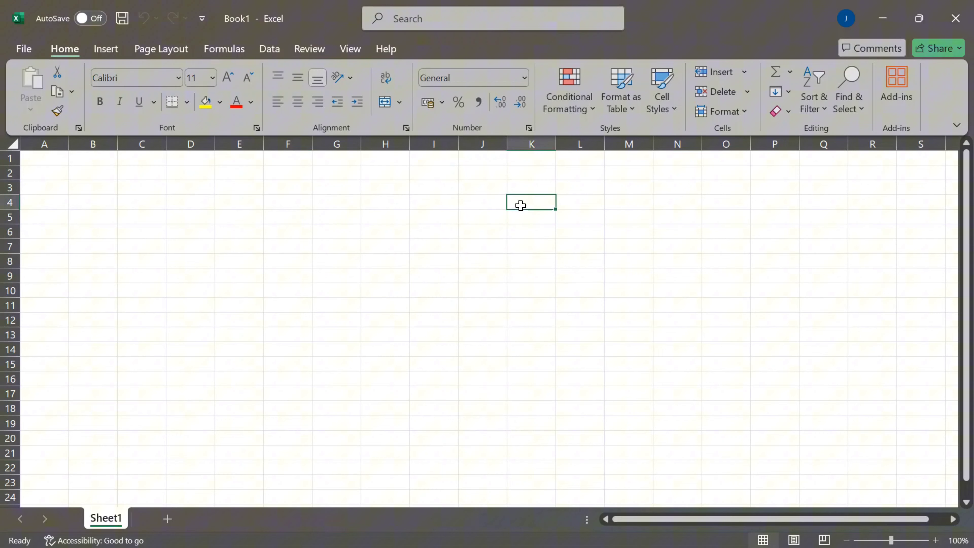
{"action": "left_click", "coordinate": [275, 228]}
{"action": "left_click", "coordinate": [155, 181]}
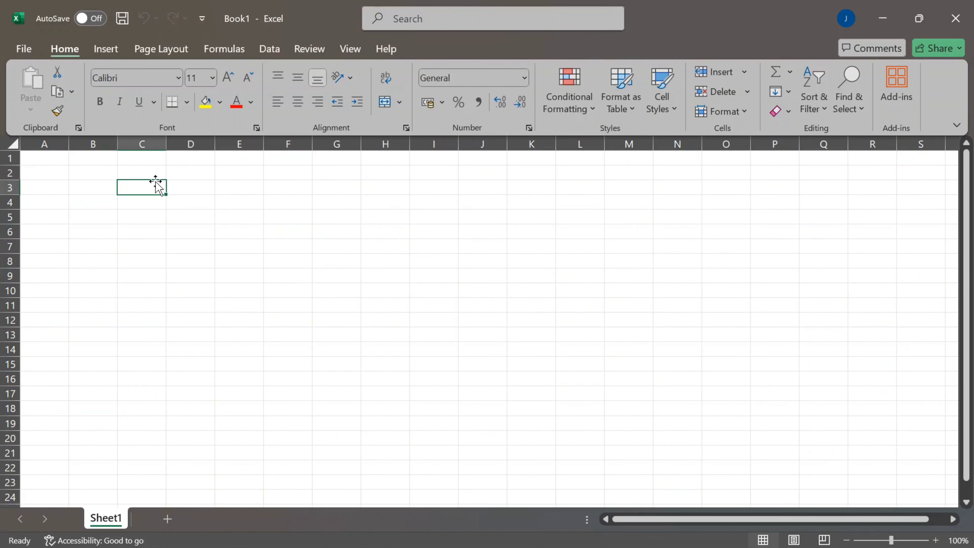
{"action": "left_click", "coordinate": [280, 189]}
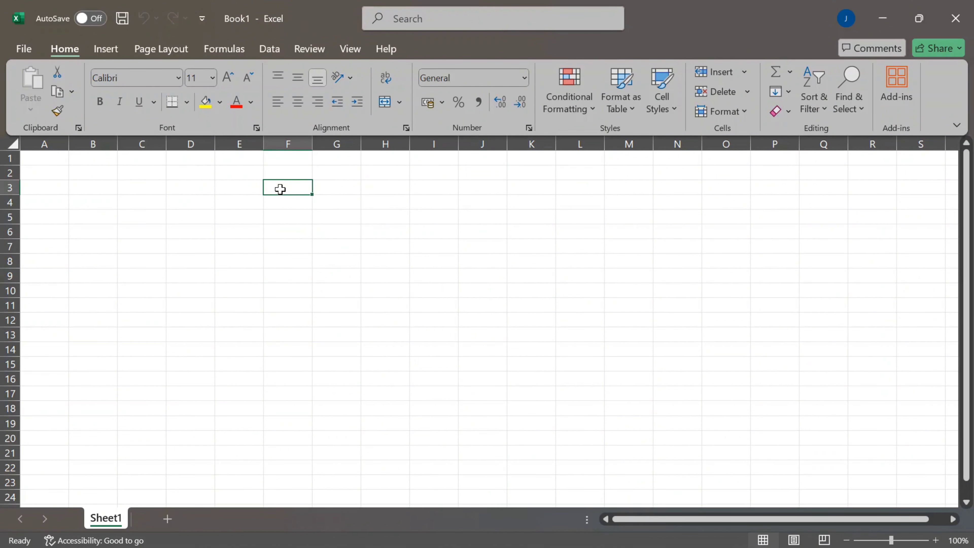
{"action": "left_click", "coordinate": [259, 257]}
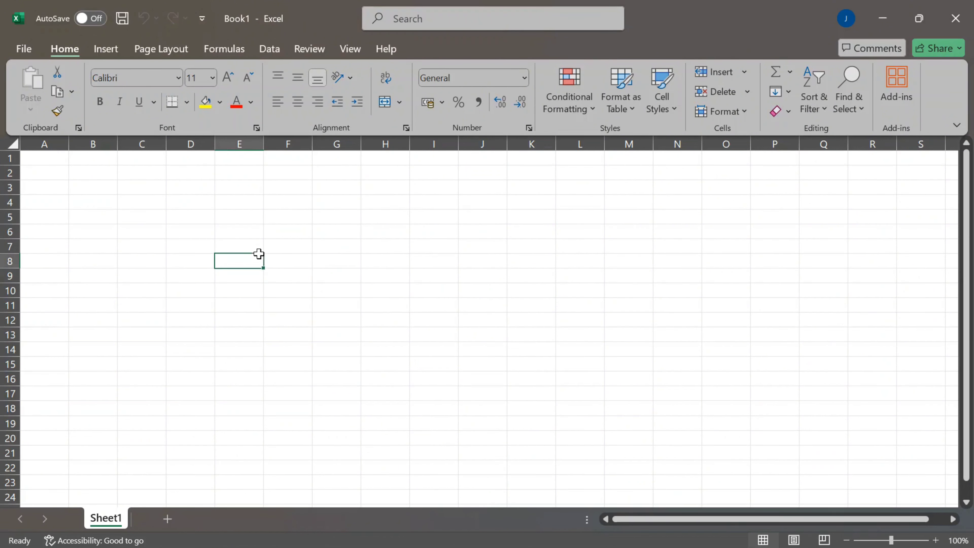
{"action": "left_click", "coordinate": [353, 223]}
Step: Enter the heading "S.No" in cell A1 of the blank sheet
{"action": "left_click", "coordinate": [46, 160]}
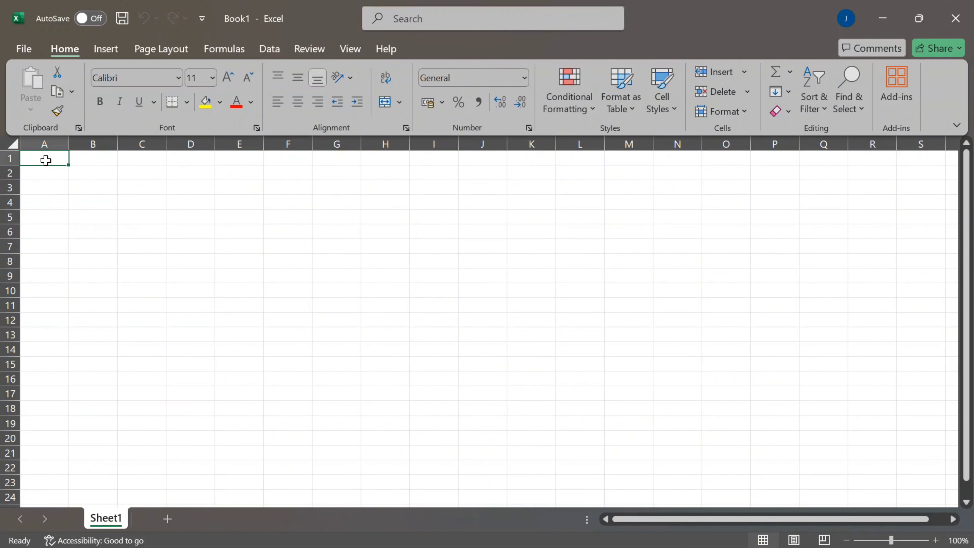
{"action": "double_click", "coordinate": [46, 160]}
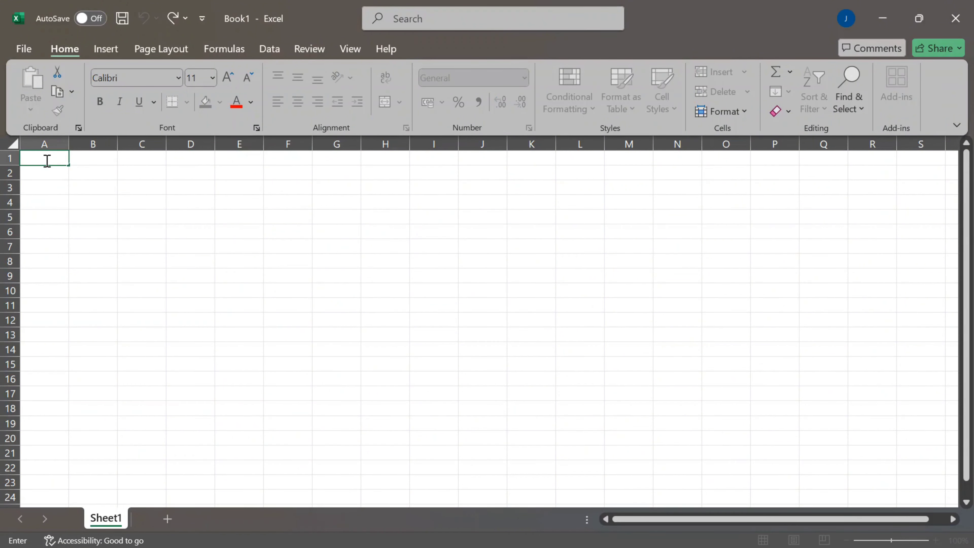
{"action": "type", "text": "S.No"}
Step: Enter 1, 2 and 3 in cells A2, A3 and A4 under the "S.No" heading
{"action": "left_click", "coordinate": [45, 172]}
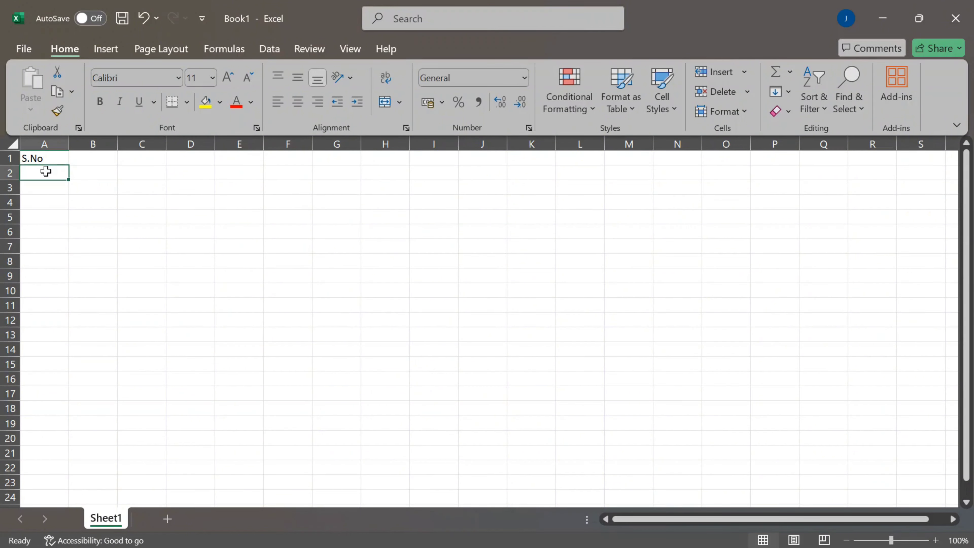
{"action": "type", "text": "1"}
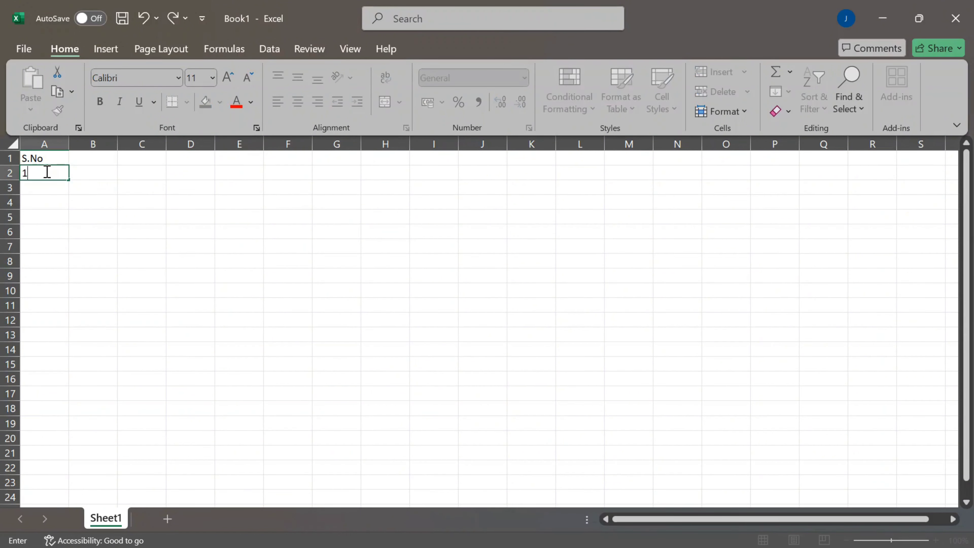
{"action": "left_click", "coordinate": [46, 184]}
{"action": "type", "text": "2"}
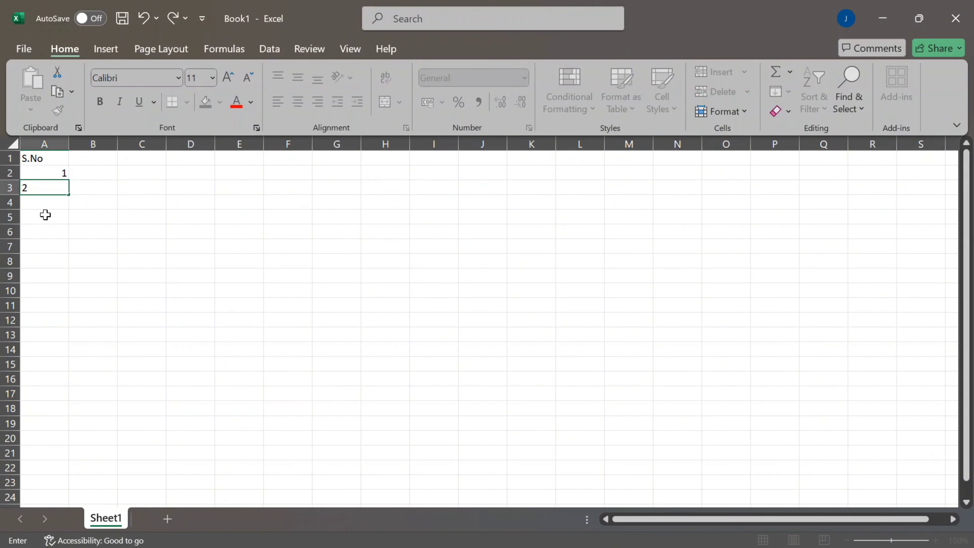
{"action": "left_click", "coordinate": [45, 202]}
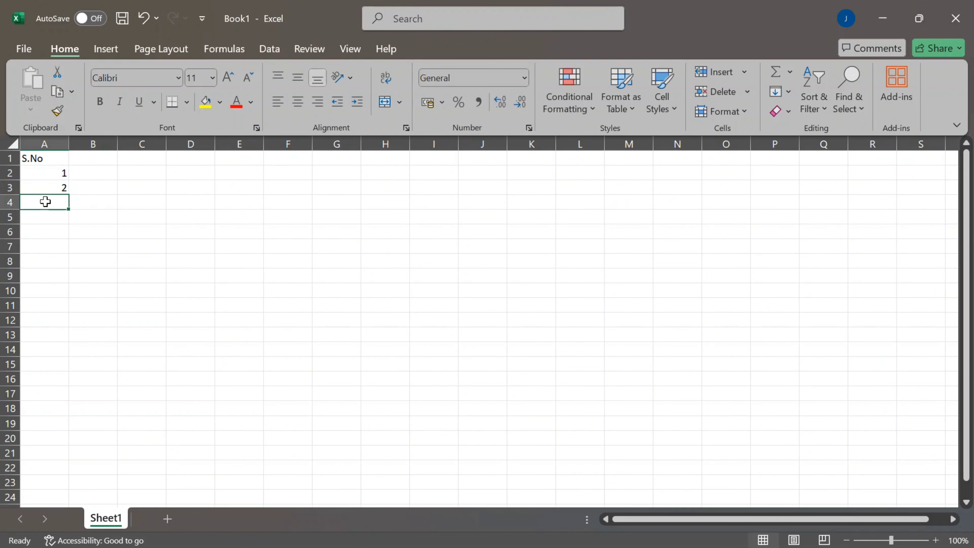
{"action": "type", "text": "3"}
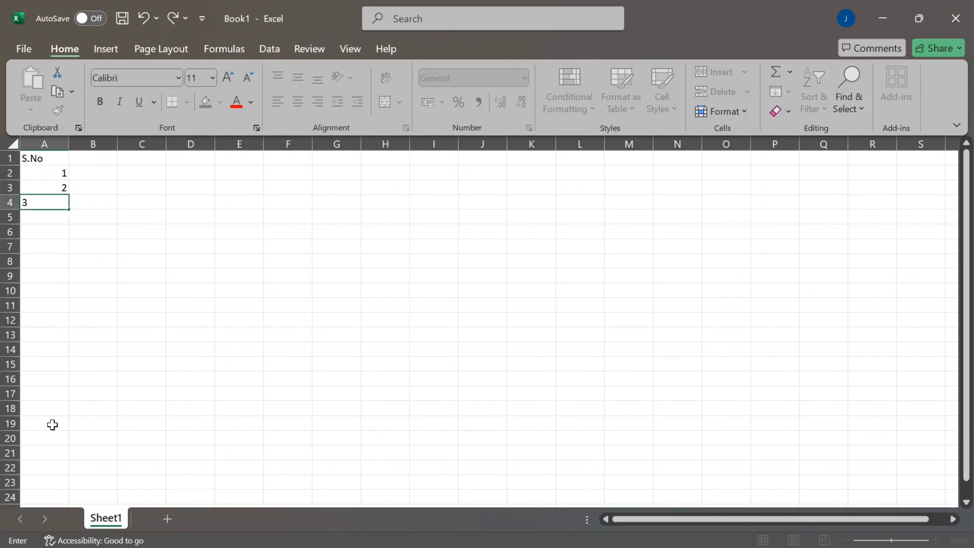
{"action": "left_click", "coordinate": [140, 255]}
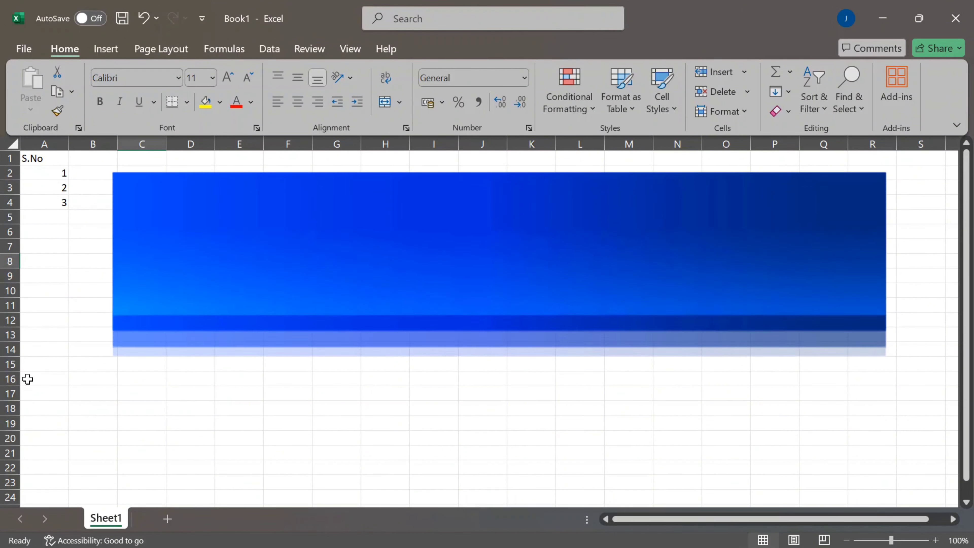
Step: Autofill from cell A2 down to A21 with the Fill Series option so the serial numbers run from 1 to 20
{"action": "left_click", "coordinate": [46, 170]}
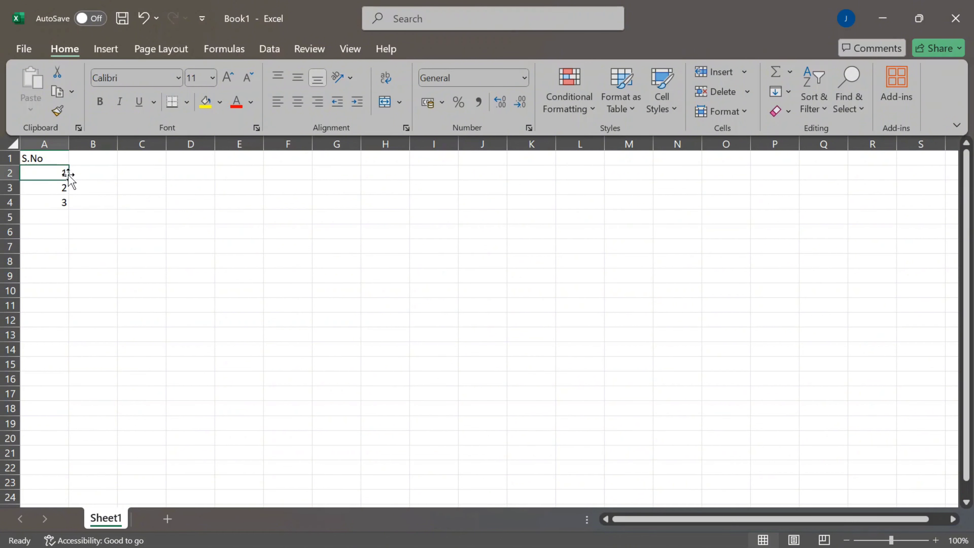
{"action": "left_click_drag", "start_coordinate": [68, 181], "coordinate": [46, 455]}
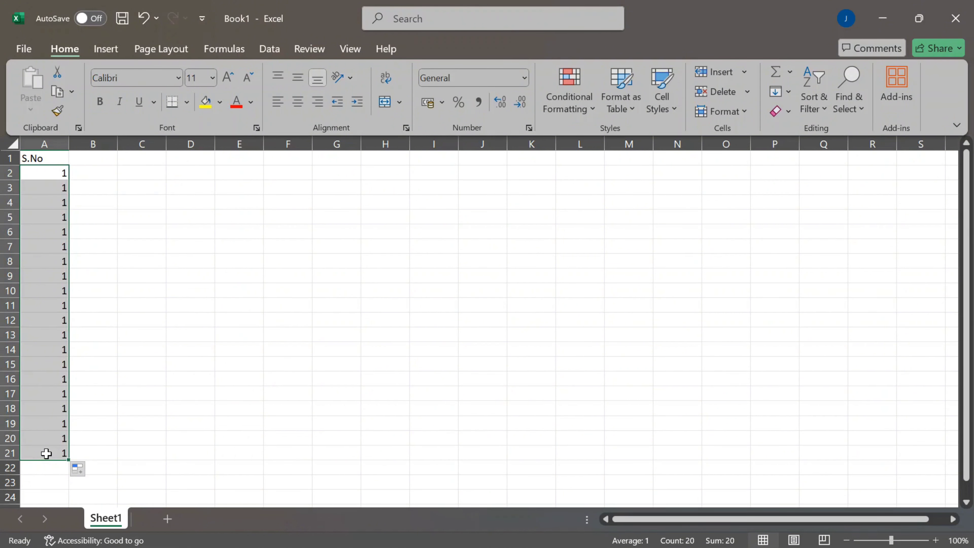
{"action": "left_click", "coordinate": [82, 470]}
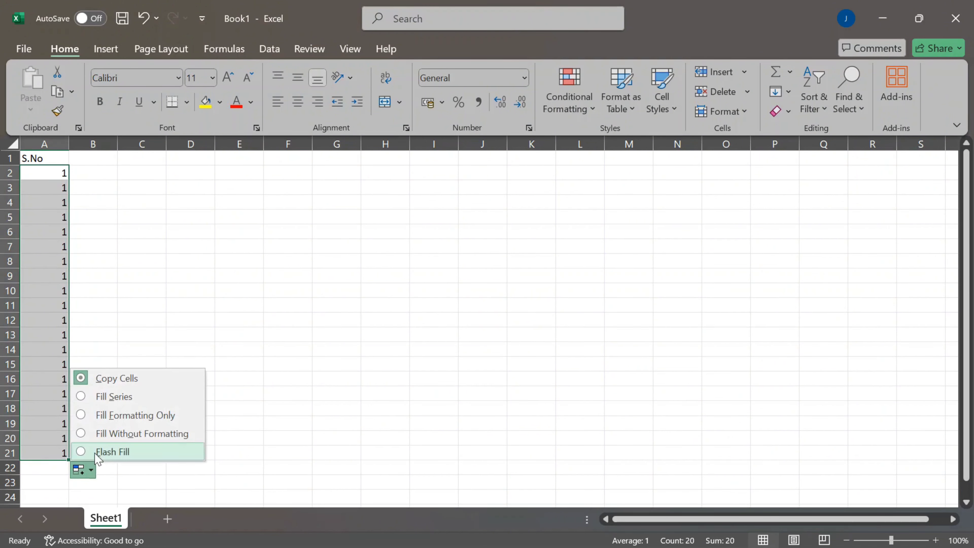
{"action": "left_click", "coordinate": [108, 397]}
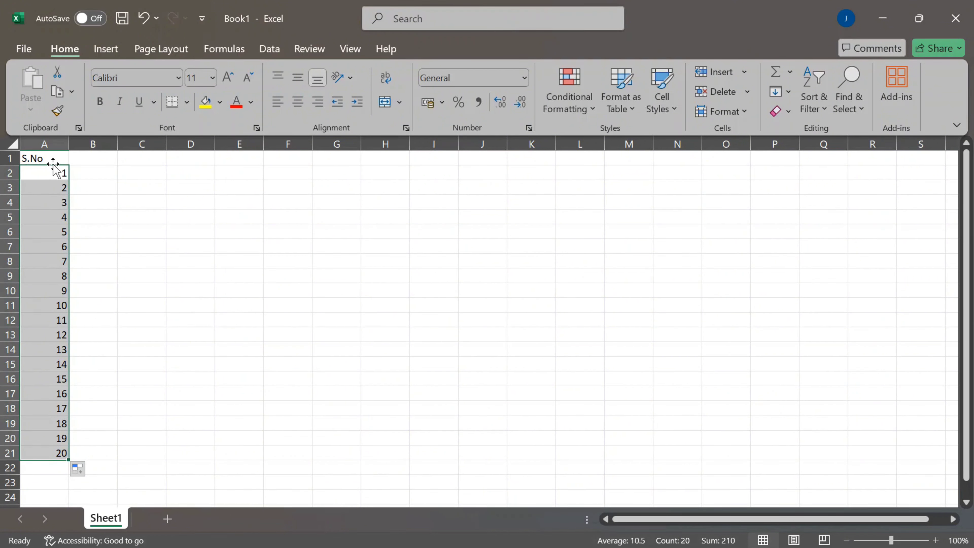
Step: Enter the heading "Date" in cell B1 beside the serial-number heading
{"action": "left_click", "coordinate": [86, 158]}
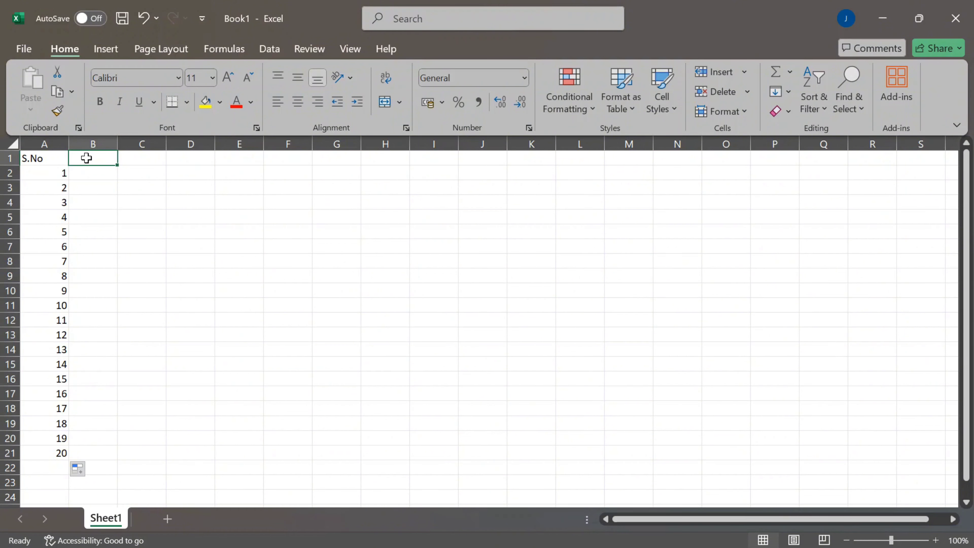
{"action": "type", "text": "Date"}
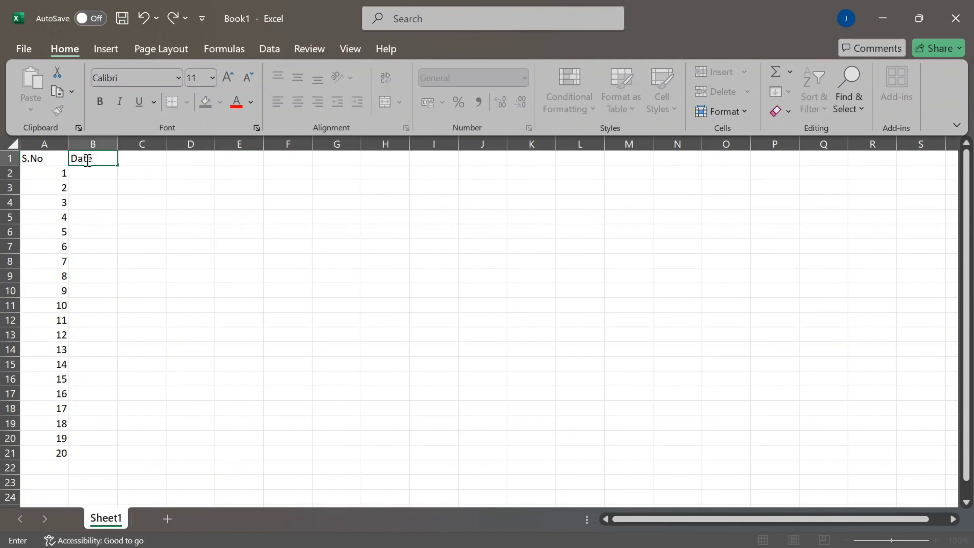
{"action": "left_click", "coordinate": [86, 173]}
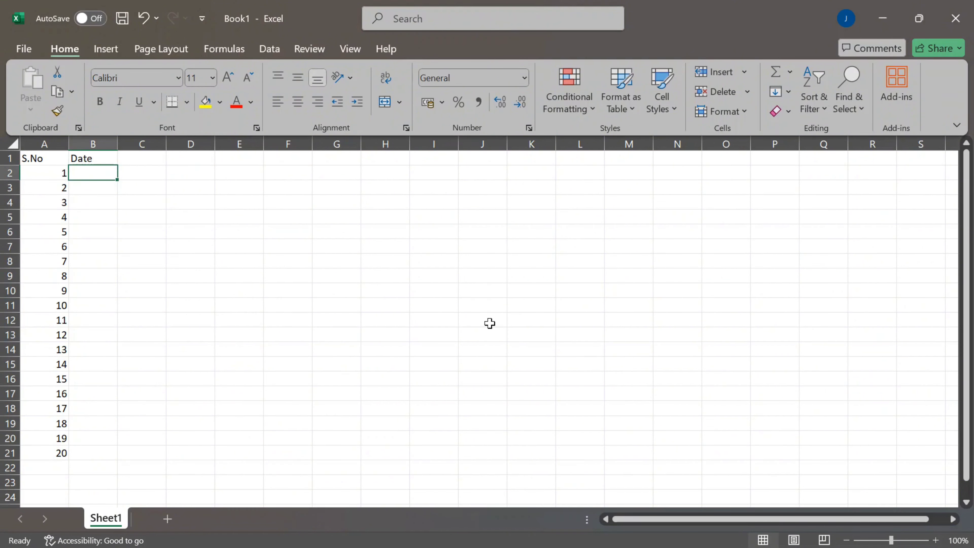
Step: Enter today's date, 16/12/2024, in cell B2 and autofill consecutive dates down to B21
{"action": "mouse_move", "coordinate": [937, 547]}
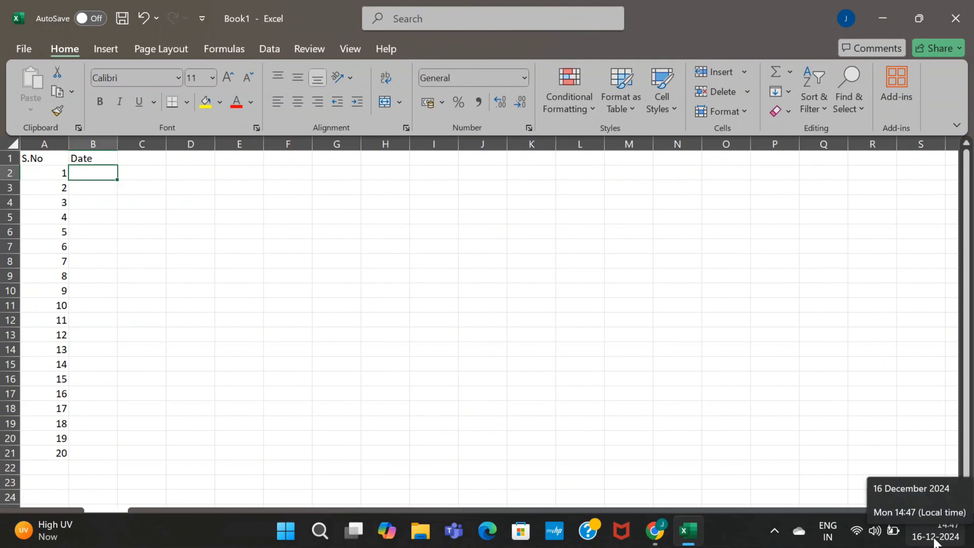
{"action": "double_click", "coordinate": [91, 174]}
{"action": "type", "text": "16/12"}
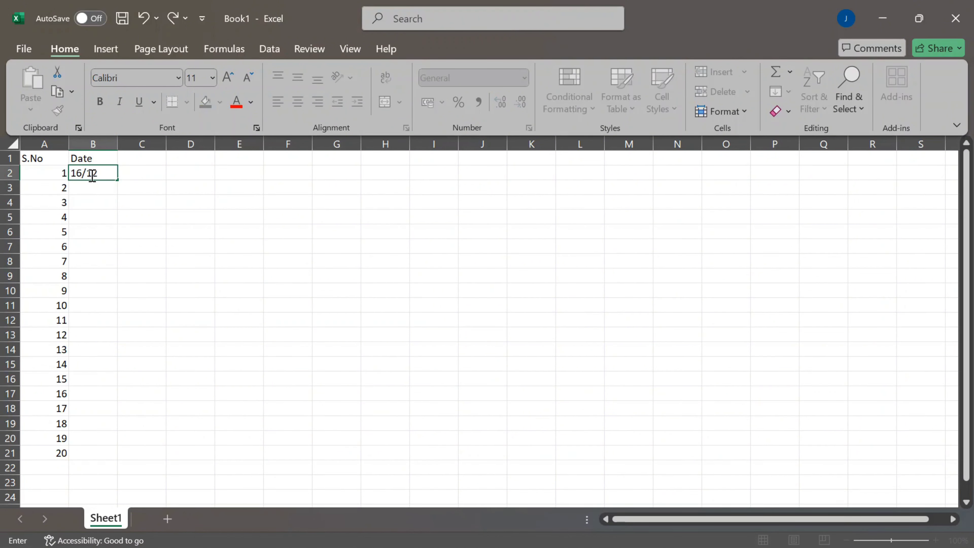
{"action": "type", "text": "/2024"}
{"action": "left_click", "coordinate": [149, 188]}
{"action": "left_click", "coordinate": [91, 170]}
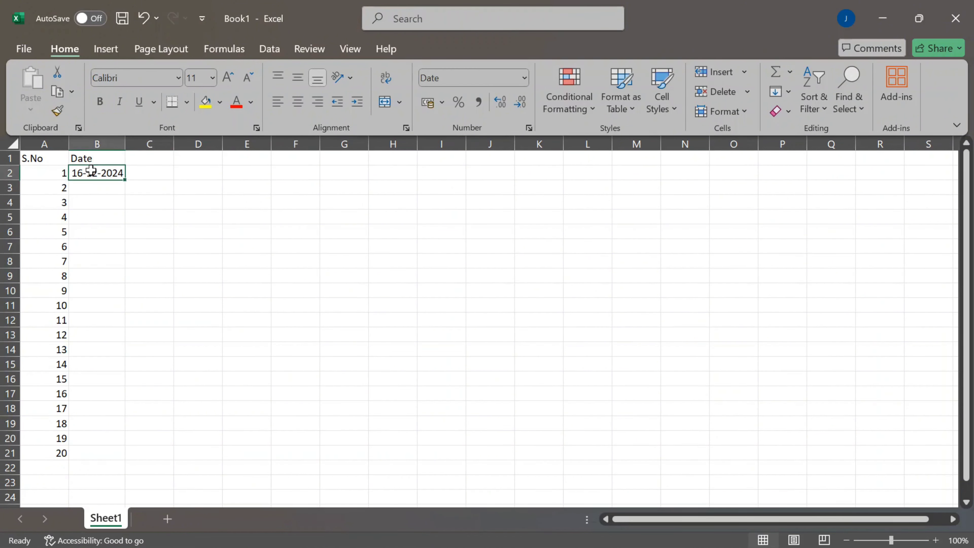
{"action": "left_click_drag", "start_coordinate": [124, 180], "coordinate": [107, 453]}
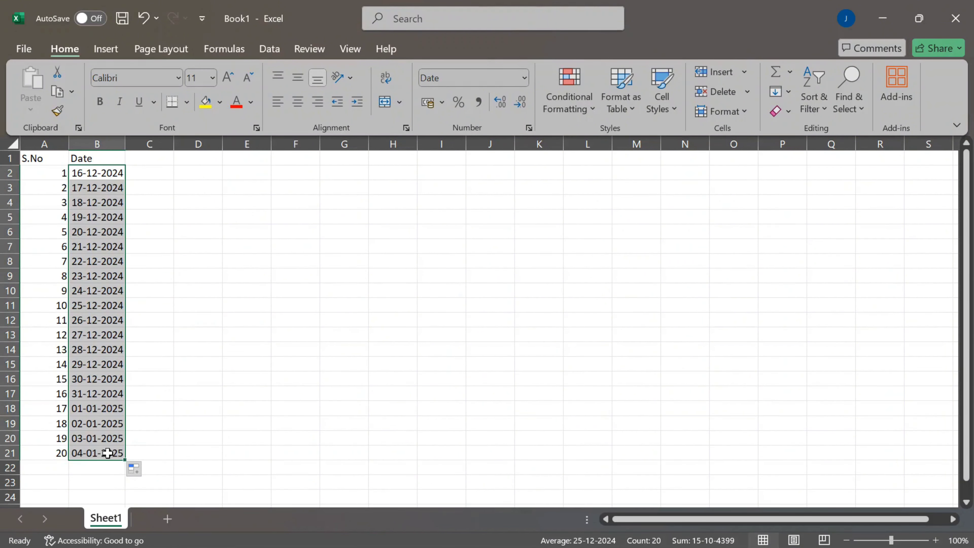
Step: Build a "Day" column headed in C1, with "Monday" in C2 and the following weekdays autofilled down to C21
{"action": "left_click", "coordinate": [149, 158]}
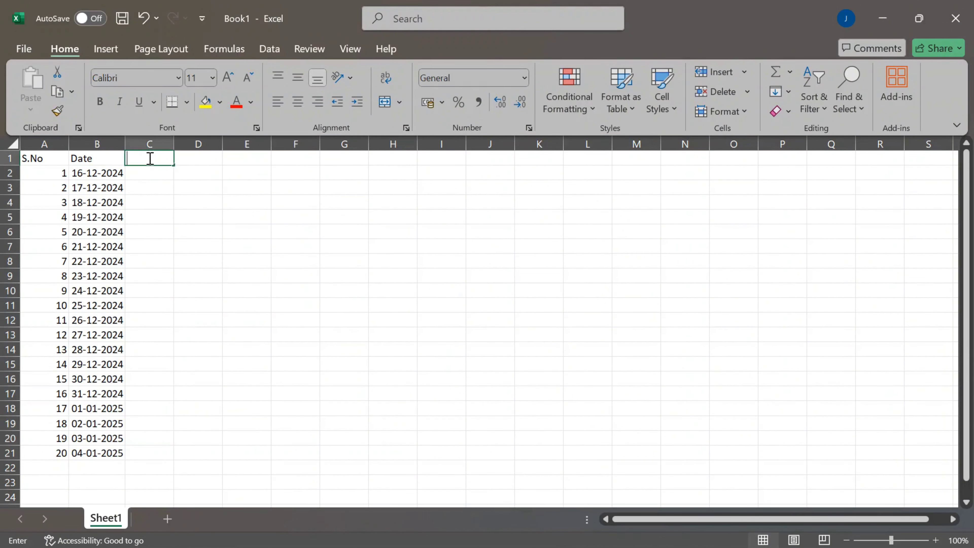
{"action": "type", "text": "Day"}
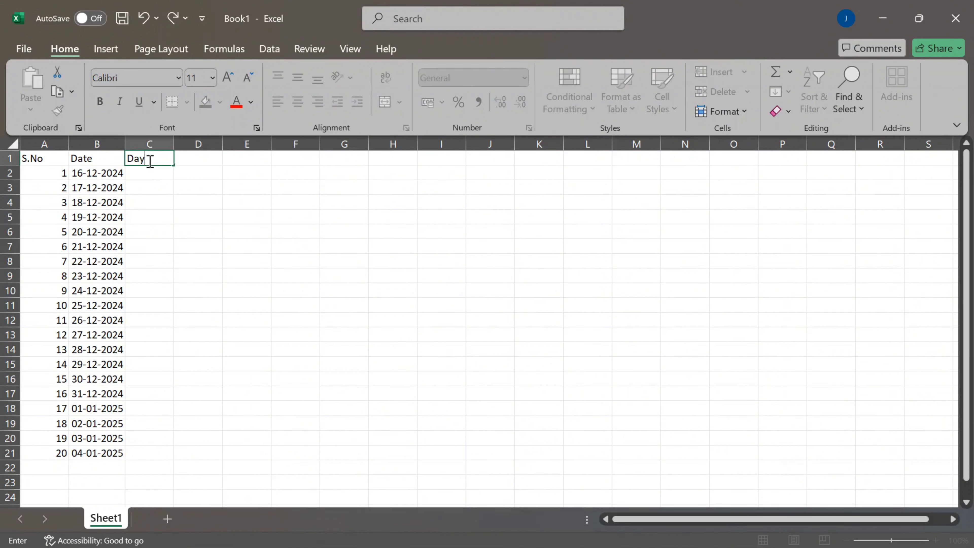
{"action": "left_click", "coordinate": [150, 173]}
{"action": "type", "text": "Mo"}
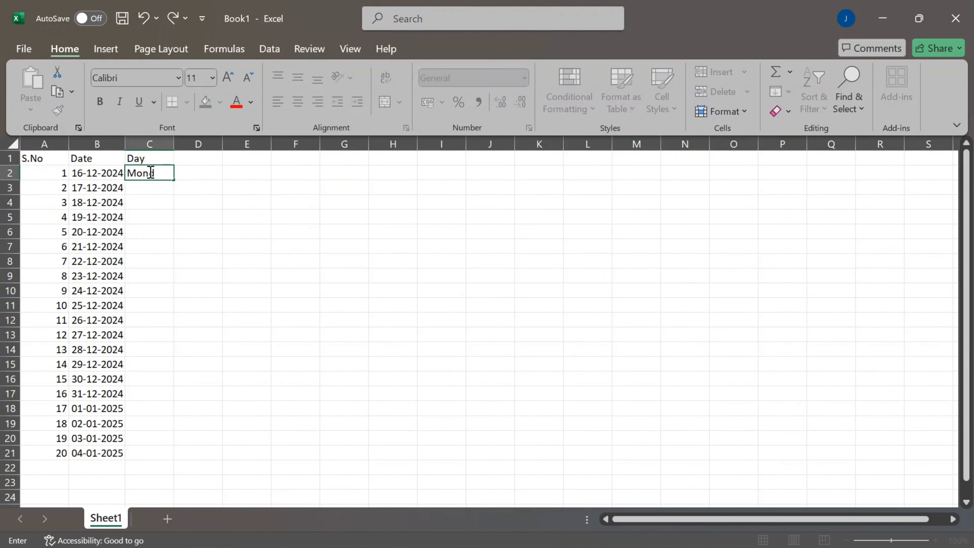
{"action": "type", "text": "nday"}
{"action": "left_click_drag", "start_coordinate": [173, 180], "coordinate": [186, 456]}
Step: Enter the heading "Name" in cell D1 and "CoderConnects" as the first entry in D2
{"action": "left_click", "coordinate": [185, 159]}
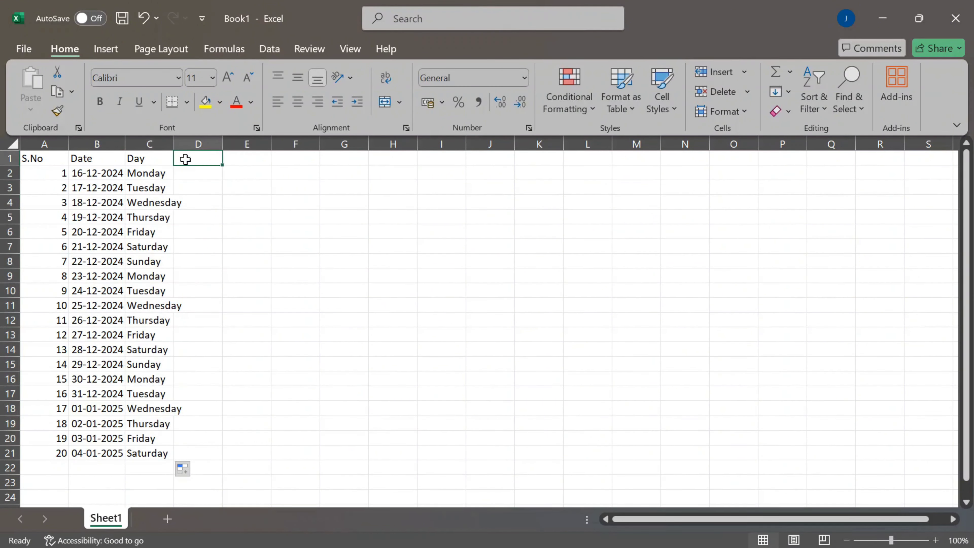
{"action": "double_click", "coordinate": [186, 159]}
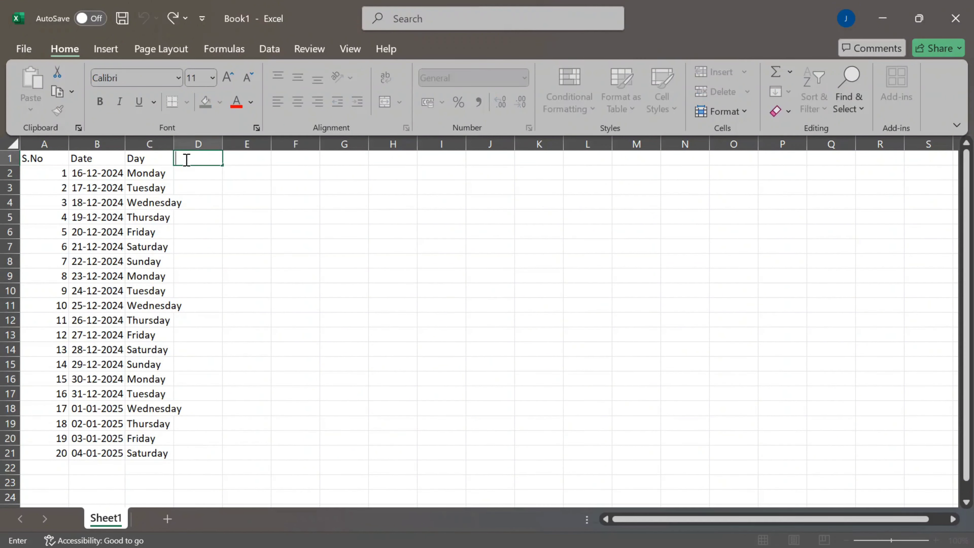
{"action": "type", "text": "Name"}
{"action": "double_click", "coordinate": [191, 172]}
{"action": "type", "text": "CoderC"}
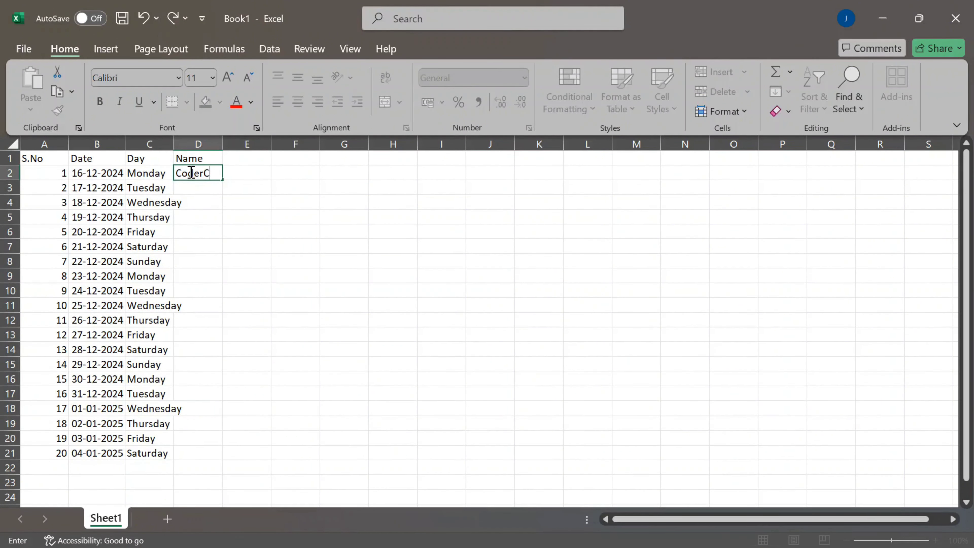
{"action": "type", "text": "onnects"}
{"action": "left_click", "coordinate": [272, 174]}
{"action": "left_click", "coordinate": [226, 174]}
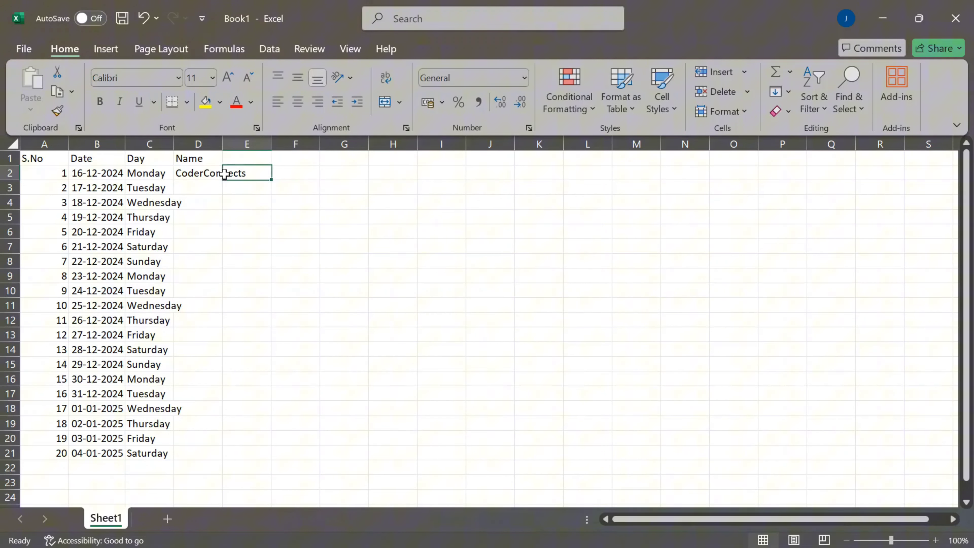
Step: Autofill the "CoderConnects" entry from D2 down the Name column to D21
{"action": "left_click", "coordinate": [194, 175]}
{"action": "left_click_drag", "start_coordinate": [222, 179], "coordinate": [235, 455]}
{"action": "left_click", "coordinate": [276, 187]}
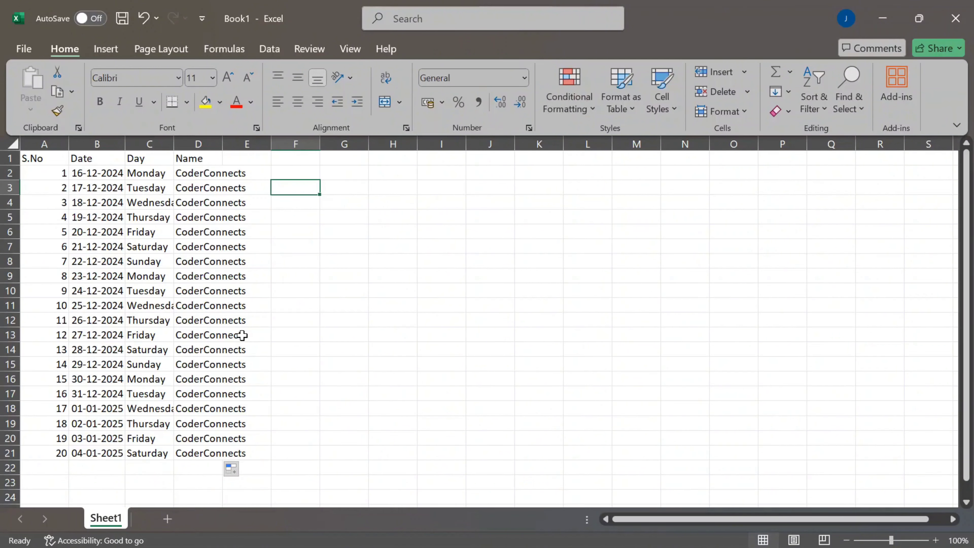
Step: Try widening the Name column to fit its entries, and undo the width change
{"action": "left_click", "coordinate": [189, 143]}
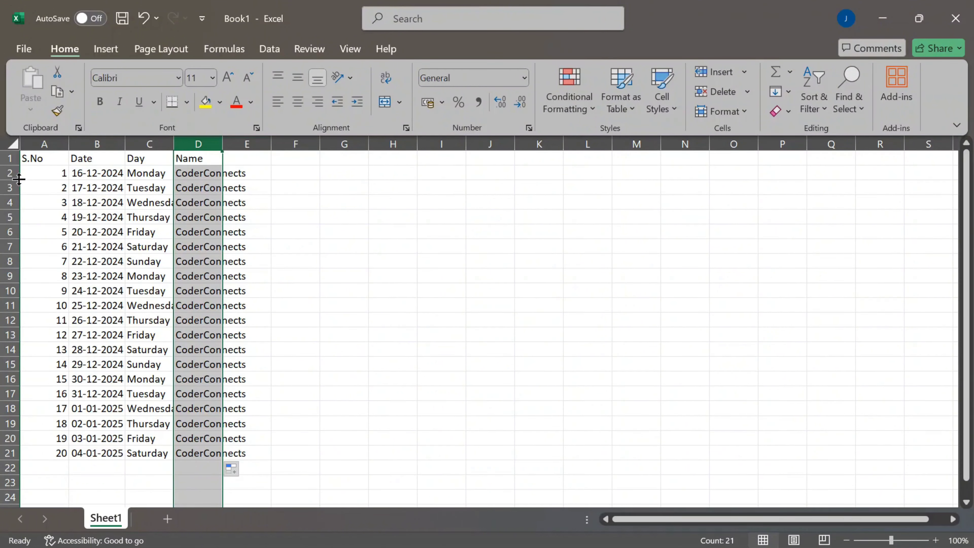
{"action": "left_click", "coordinate": [11, 173]}
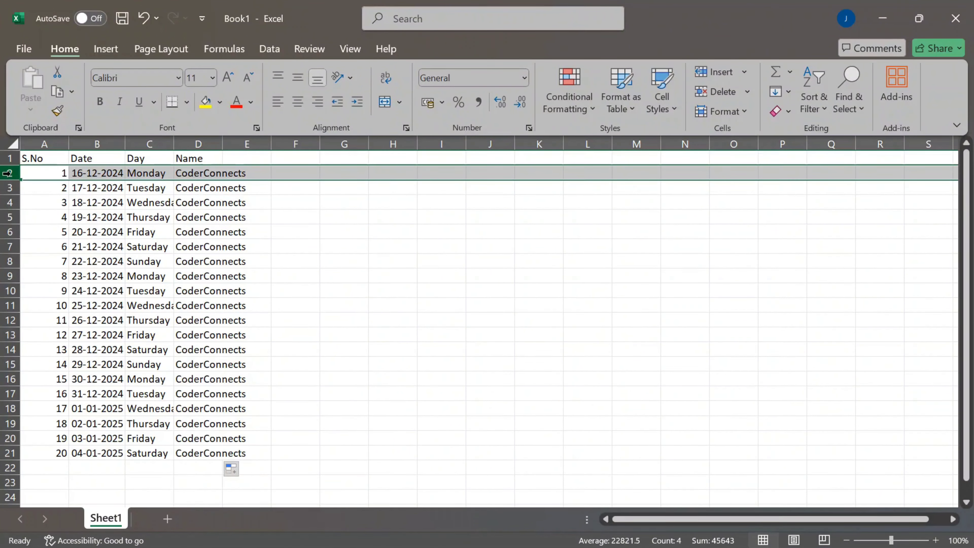
{"action": "left_click", "coordinate": [189, 138]}
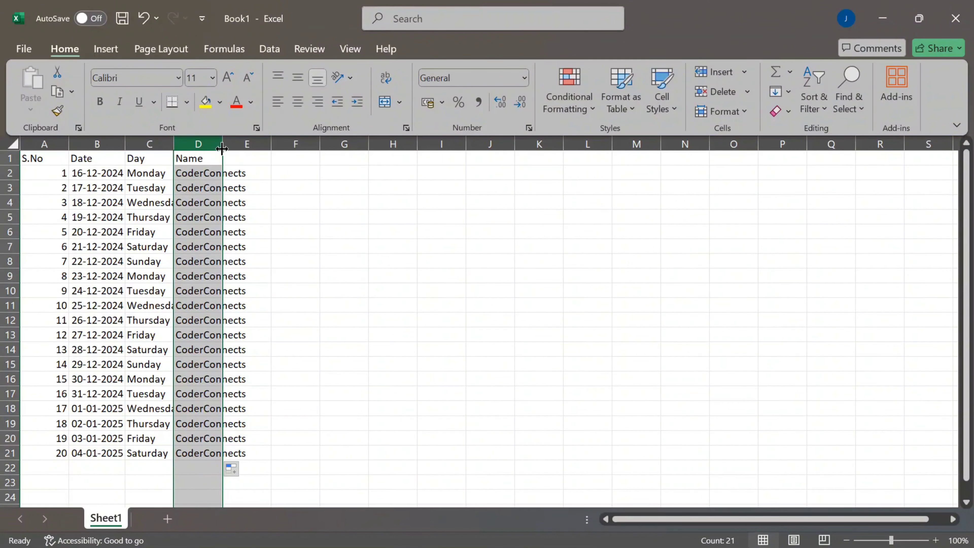
{"action": "left_click_drag", "start_coordinate": [222, 149], "coordinate": [250, 148]}
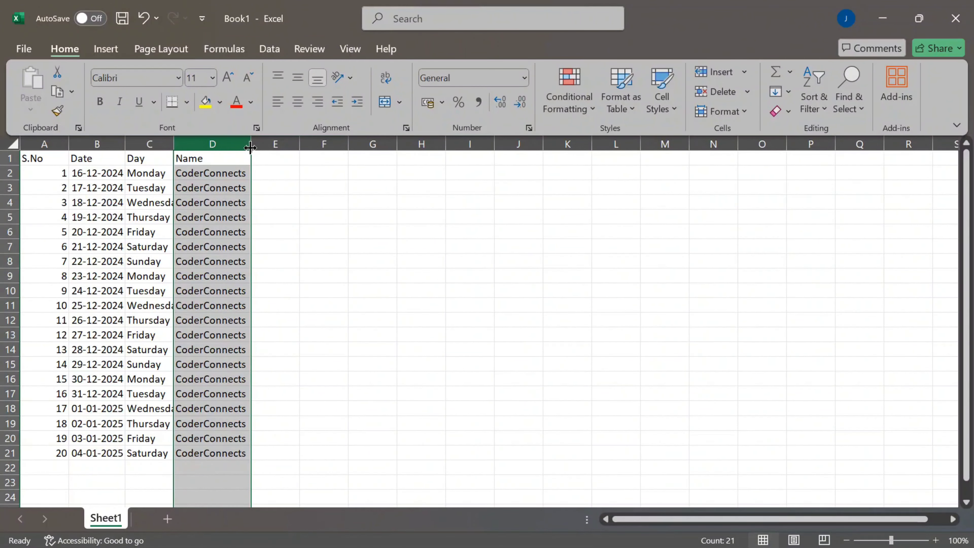
{"action": "key", "text": "ctrl+z"}
{"action": "left_click", "coordinate": [7, 173]}
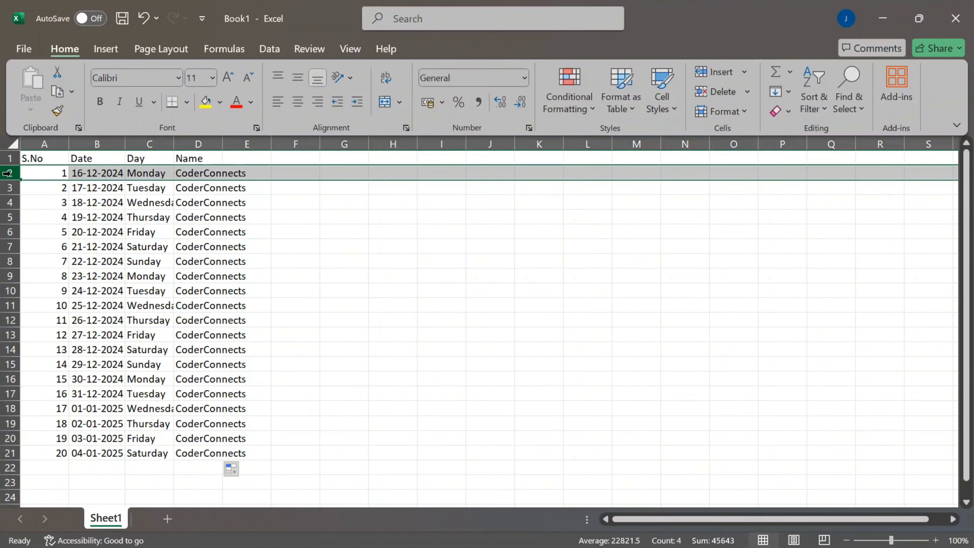
Step: Widen column D just enough to fit the "CoderConnects" entries
{"action": "left_click", "coordinate": [189, 145]}
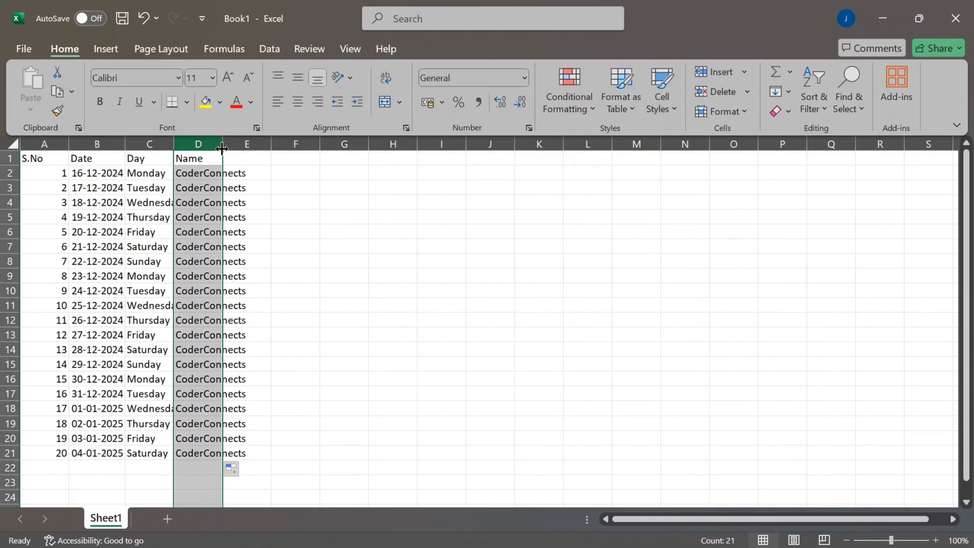
{"action": "left_click_drag", "start_coordinate": [221, 149], "coordinate": [222, 149]}
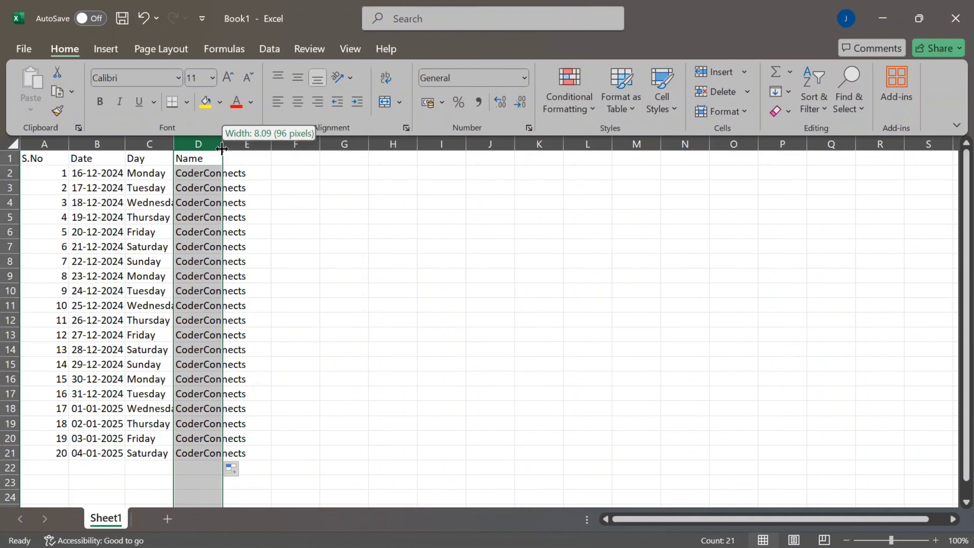
{"action": "left_click_drag", "start_coordinate": [221, 148], "coordinate": [250, 148]}
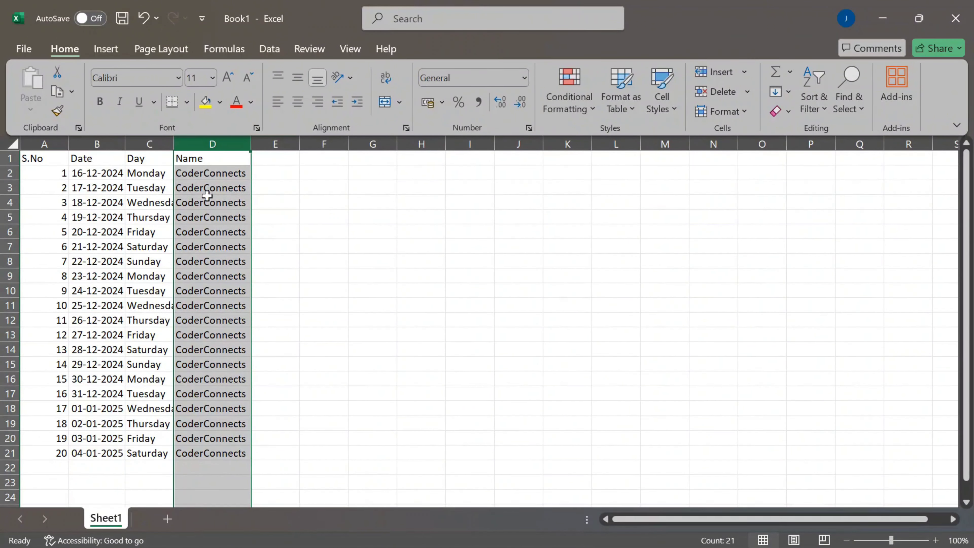
Step: Try increasing the height of row 2 to about double, and undo the height change
{"action": "left_click", "coordinate": [7, 175]}
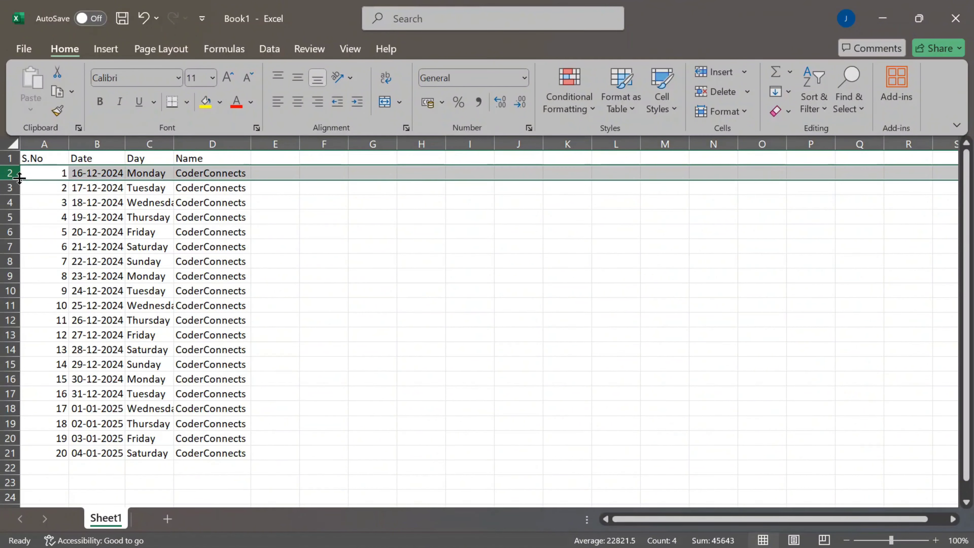
{"action": "left_click_drag", "start_coordinate": [19, 177], "coordinate": [19, 194]}
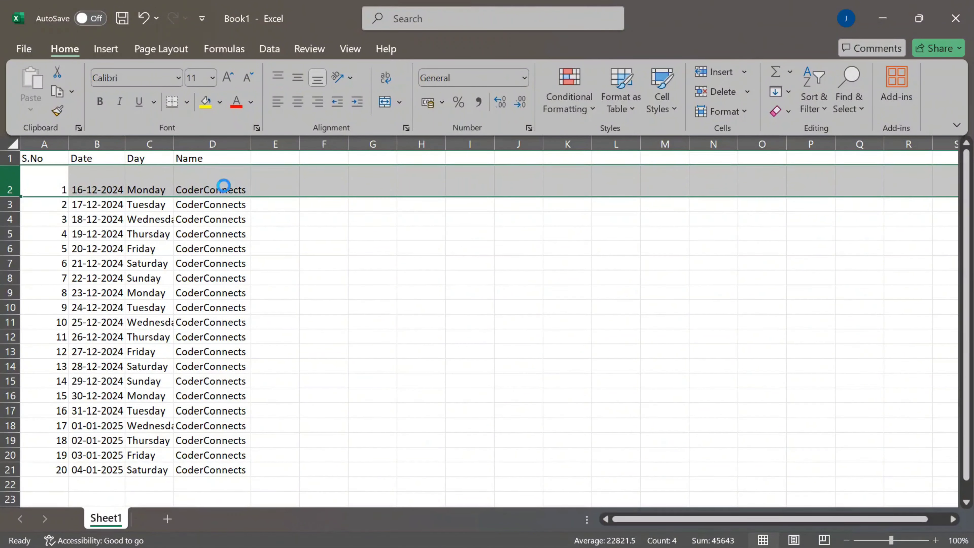
{"action": "key", "text": "ctrl+z"}
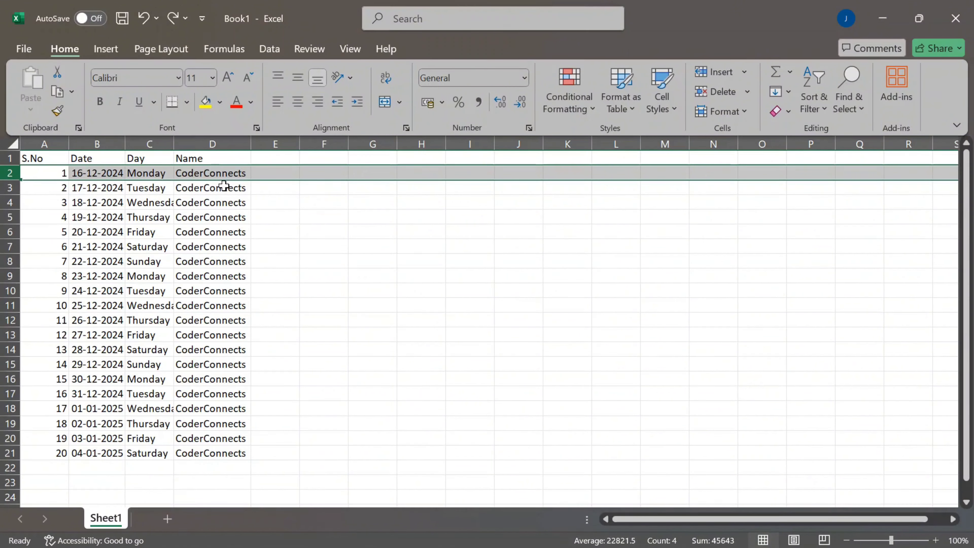
{"action": "key", "text": "ctrl+y"}
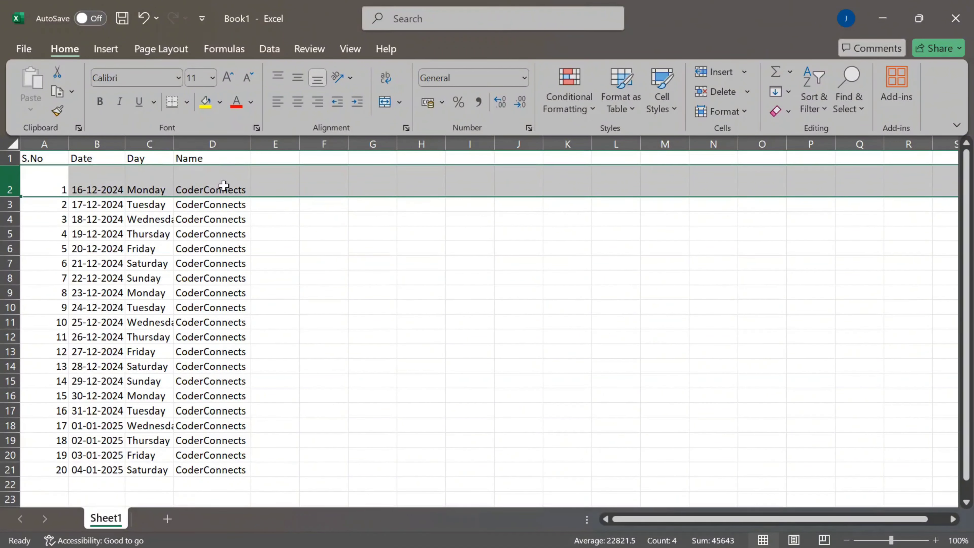
{"action": "key", "text": "ctrl+z"}
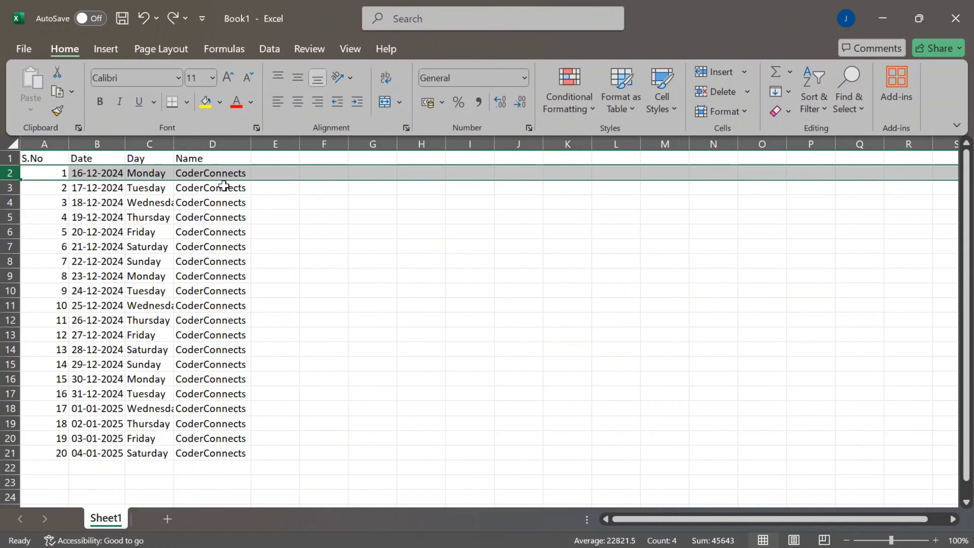
Step: Widen column C so that the longest weekday name, Wednesday, fits
{"action": "left_click", "coordinate": [152, 144]}
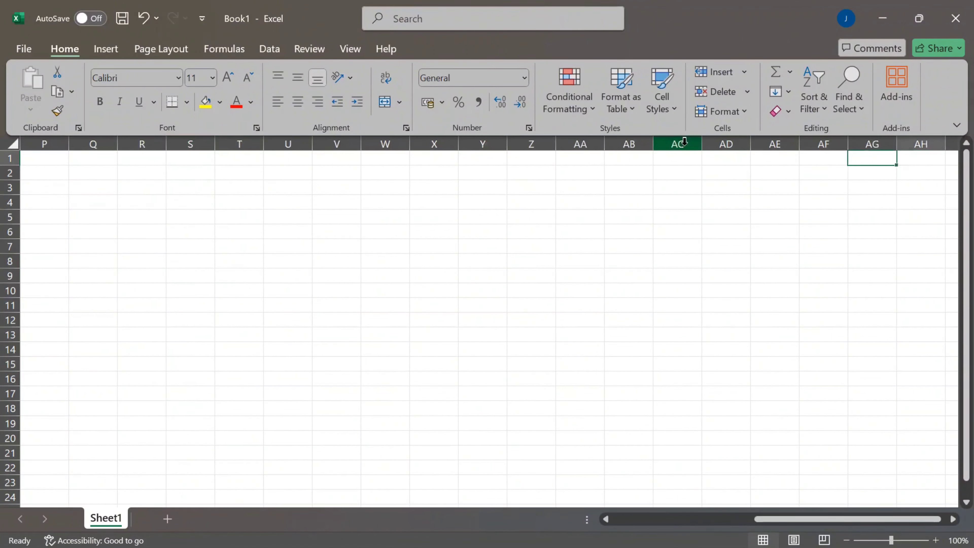
Step: Look through the sheet's empty columns out past column DB and return to the table at column A
{"action": "key", "text": "Right"}
{"action": "key", "text": "Right"}
{"action": "key", "text": "Right"}
{"action": "key", "text": "Right"}
{"action": "key", "text": "Right"}
{"action": "key", "text": "Right"}
{"action": "key", "text": "Right"}
{"action": "key", "text": "Right"}
{"action": "key", "text": "Right"}
{"action": "key", "text": "Right"}
{"action": "key", "text": "Right"}
{"action": "key", "text": "Right"}
{"action": "key", "text": "Right"}
{"action": "key", "text": "Right"}
{"action": "key", "text": "Right"}
{"action": "key", "text": "Right"}
{"action": "key", "text": "Right"}
{"action": "key", "text": "Right"}
{"action": "key", "text": "Right"}
{"action": "key", "text": "Right"}
{"action": "key", "text": "Right"}
{"action": "key", "text": "Right"}
{"action": "key", "text": "Right"}
{"action": "key", "text": "Right"}
{"action": "key", "text": "Right"}
{"action": "key", "text": "Right"}
{"action": "key", "text": "Right"}
{"action": "key", "text": "Right"}
{"action": "key", "text": "Right"}
{"action": "key", "text": "Right"}
{"action": "key", "text": "Right"}
{"action": "key", "text": "Right"}
{"action": "key", "text": "Right"}
{"action": "key", "text": "Right"}
{"action": "key", "text": "Right"}
{"action": "key", "text": "Right"}
{"action": "key", "text": "Right"}
{"action": "key", "text": "Right"}
{"action": "key", "text": "Right"}
{"action": "key", "text": "Right"}
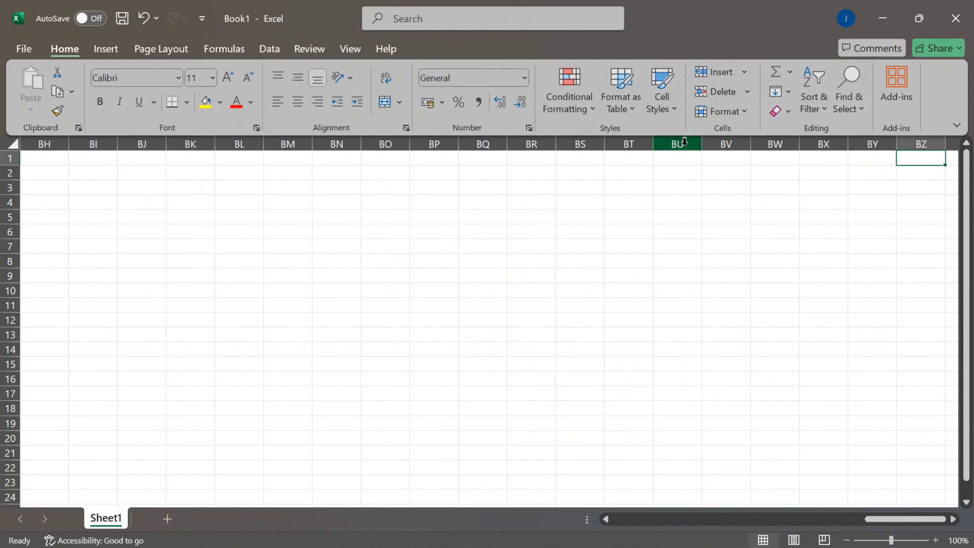
{"action": "key", "text": "Left"}
{"action": "key", "text": "Left"}
{"action": "key", "text": "Left"}
{"action": "key", "text": "Left"}
{"action": "key", "text": "Left"}
{"action": "key", "text": "Left"}
{"action": "key", "text": "Left"}
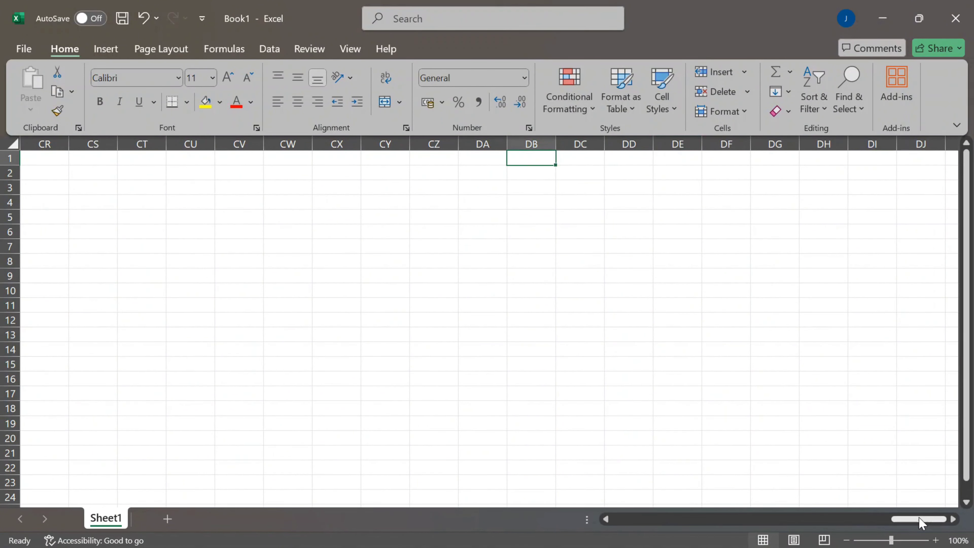
{"action": "left_click_drag", "start_coordinate": [920, 522], "coordinate": [564, 518]}
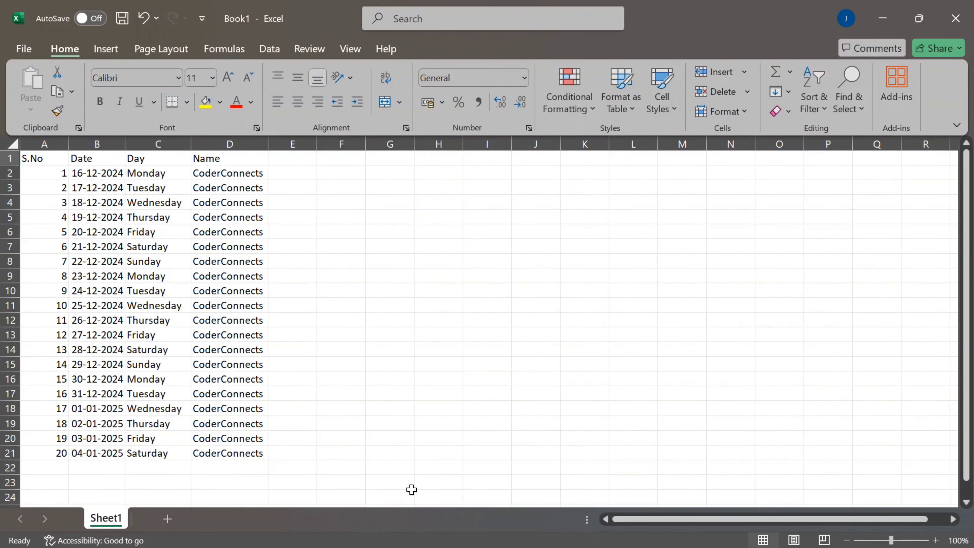
Step: Add five blank worksheets, Sheet2 to Sheet6, and return to Sheet1
{"action": "left_click", "coordinate": [168, 522]}
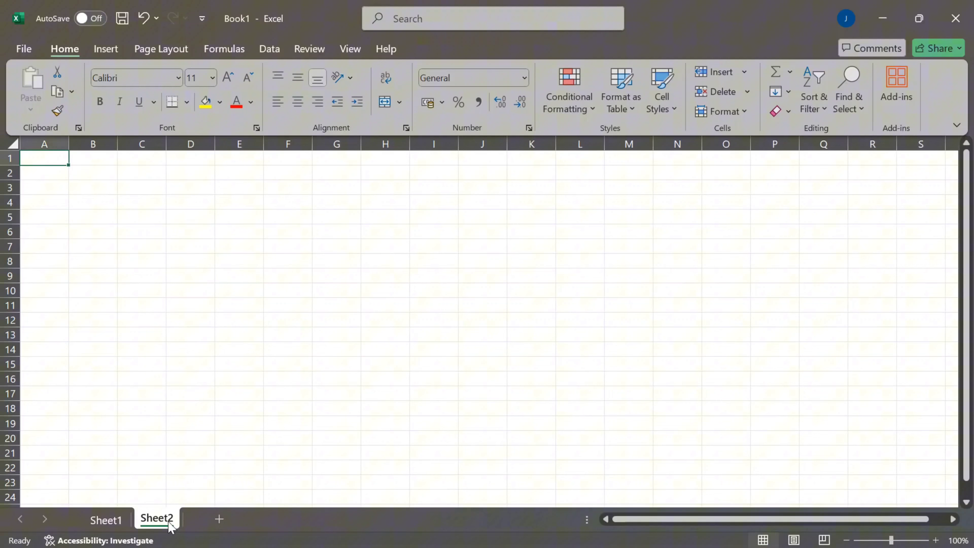
{"action": "left_click", "coordinate": [216, 522]}
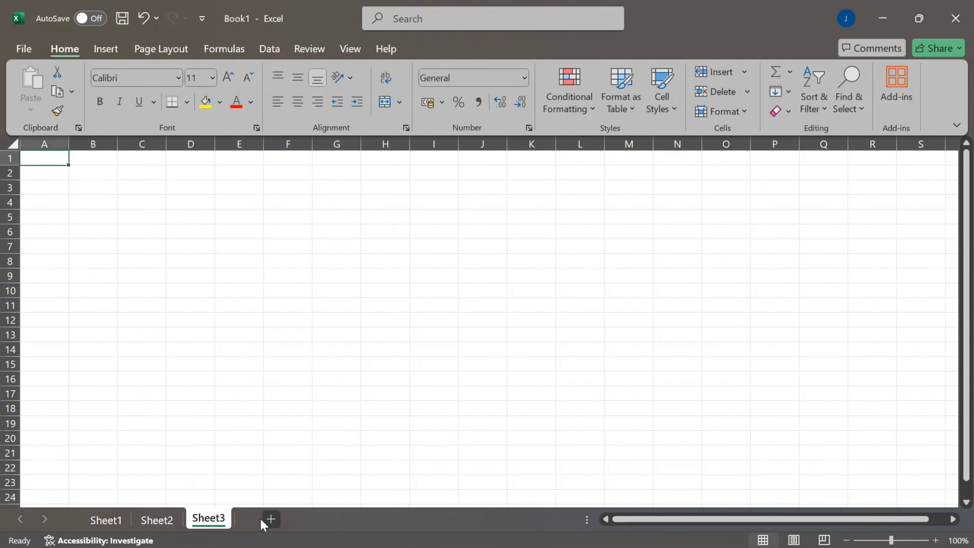
{"action": "left_click", "coordinate": [270, 519]}
{"action": "left_click", "coordinate": [321, 521]}
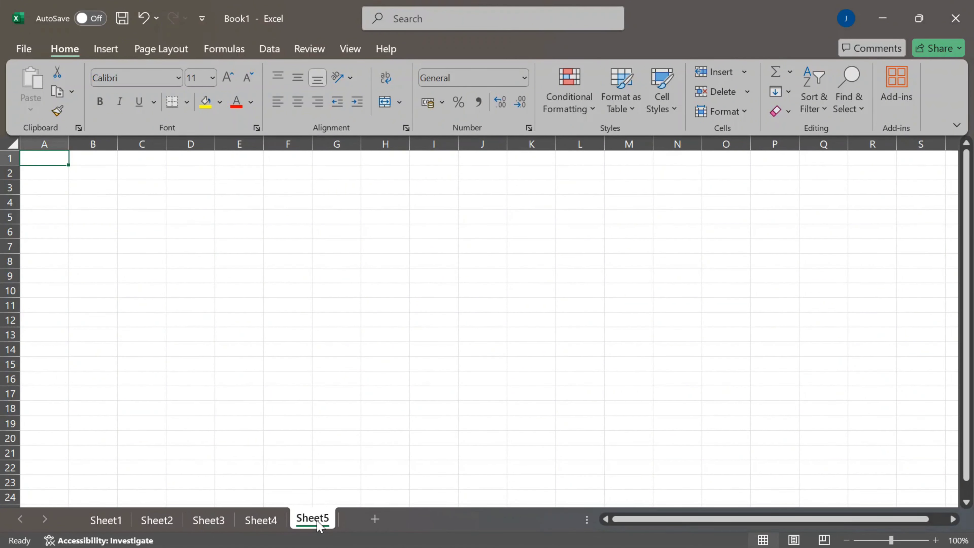
{"action": "left_click", "coordinate": [371, 519]}
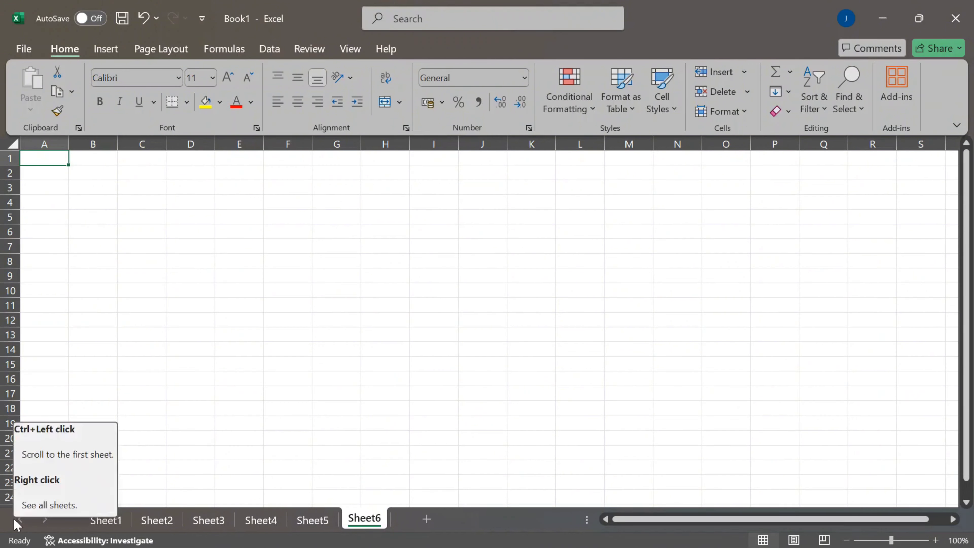
{"action": "left_click", "coordinate": [108, 521]}
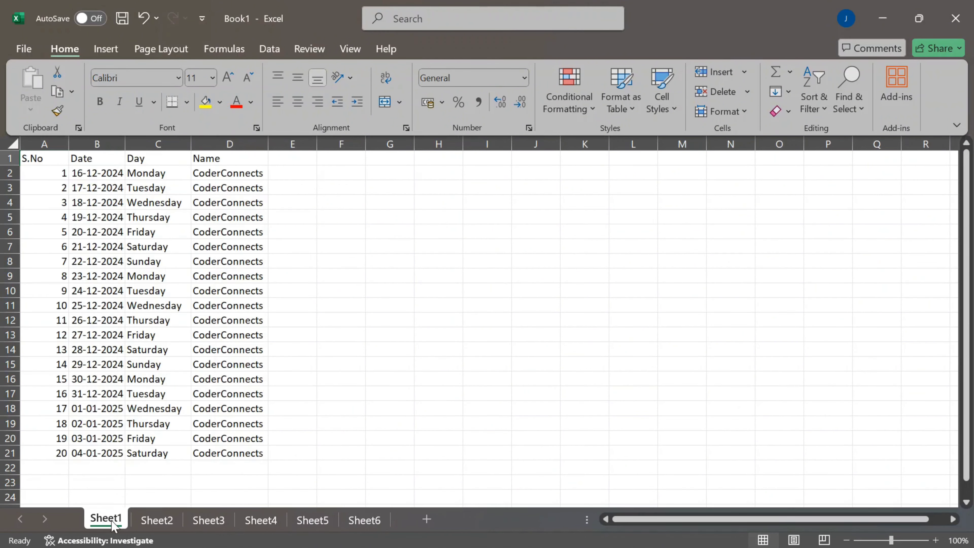
Step: Delete the worksheets Sheet6 and Sheet5 from the workbook
{"action": "right_click", "coordinate": [364, 518]}
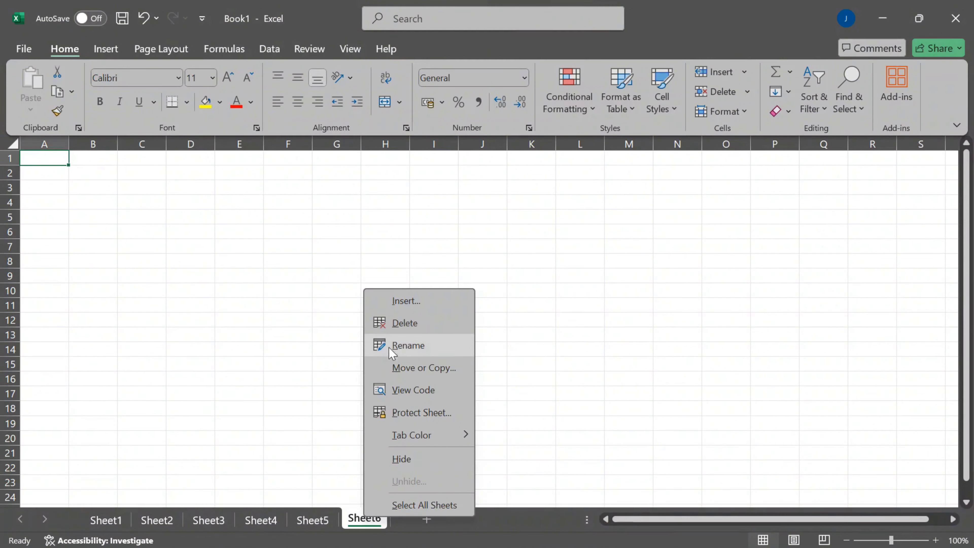
{"action": "left_click", "coordinate": [397, 324]}
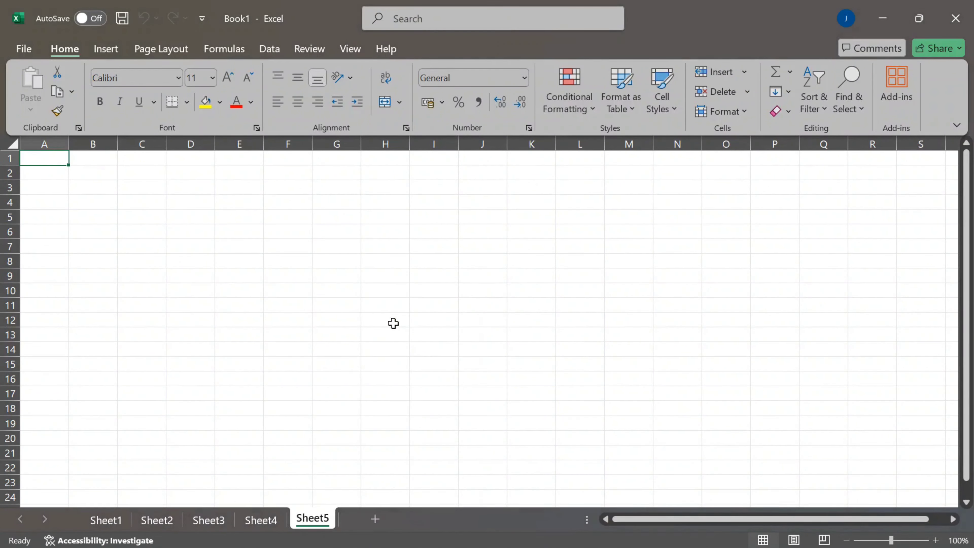
{"action": "right_click", "coordinate": [321, 517]}
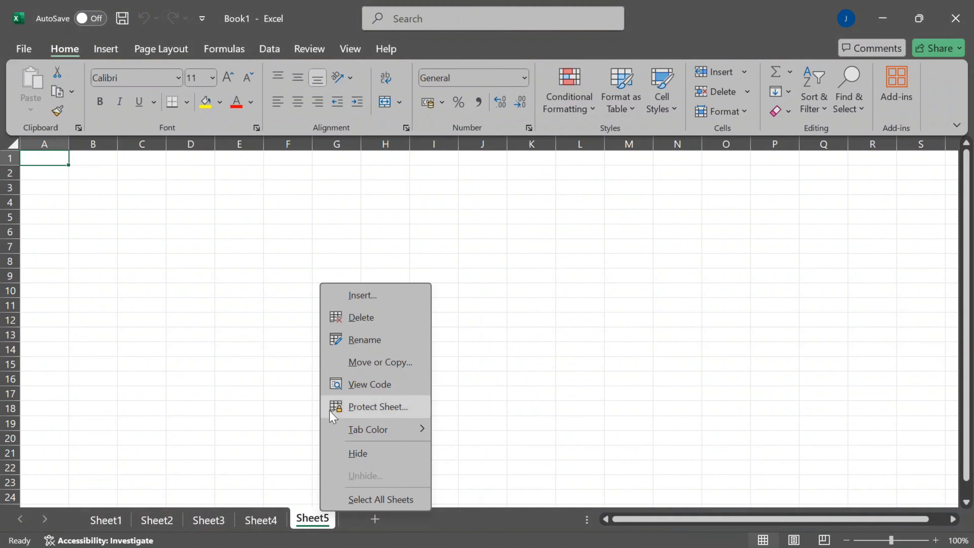
{"action": "left_click", "coordinate": [340, 319]}
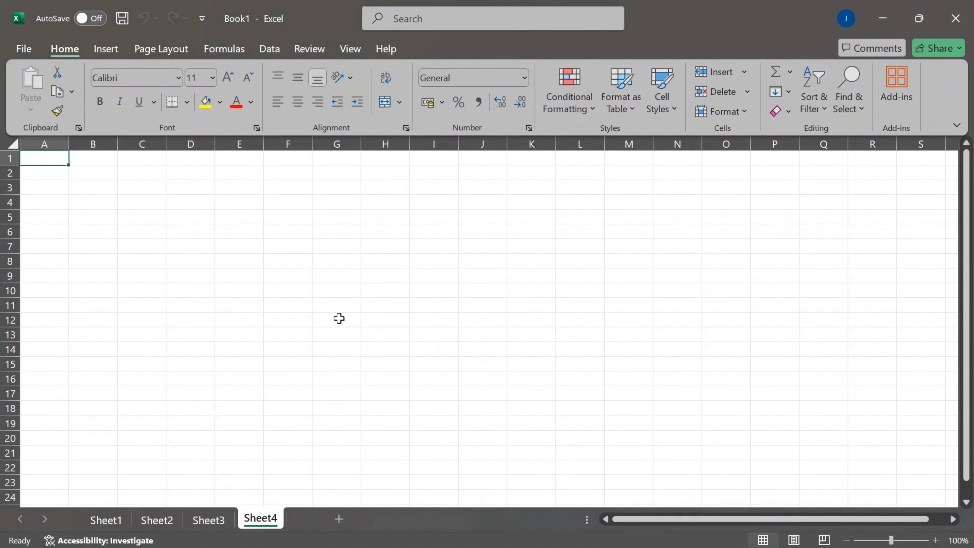
Step: Rename Sheet1, which holds the table, as "CoderConnects"
{"action": "left_click", "coordinate": [105, 521]}
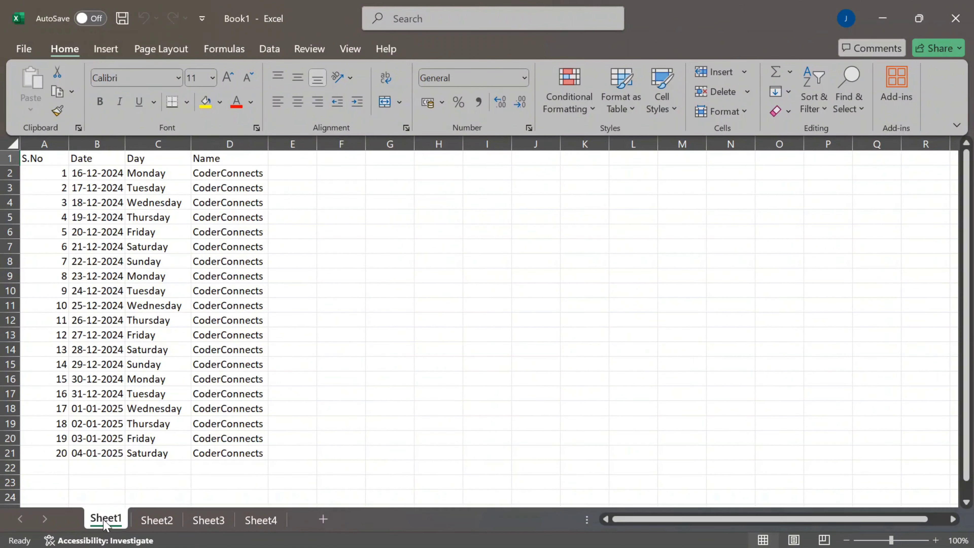
{"action": "double_click", "coordinate": [105, 519]}
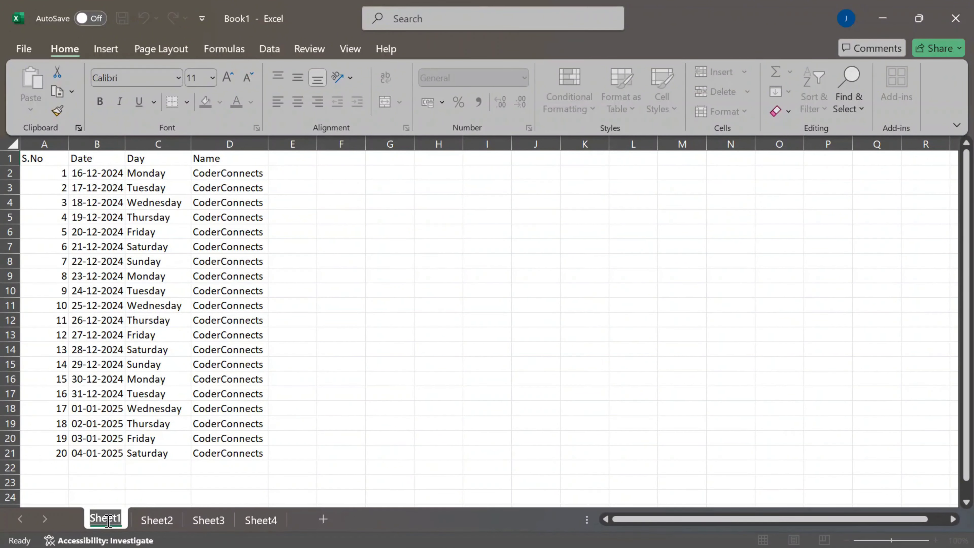
{"action": "type", "text": "CoderC"}
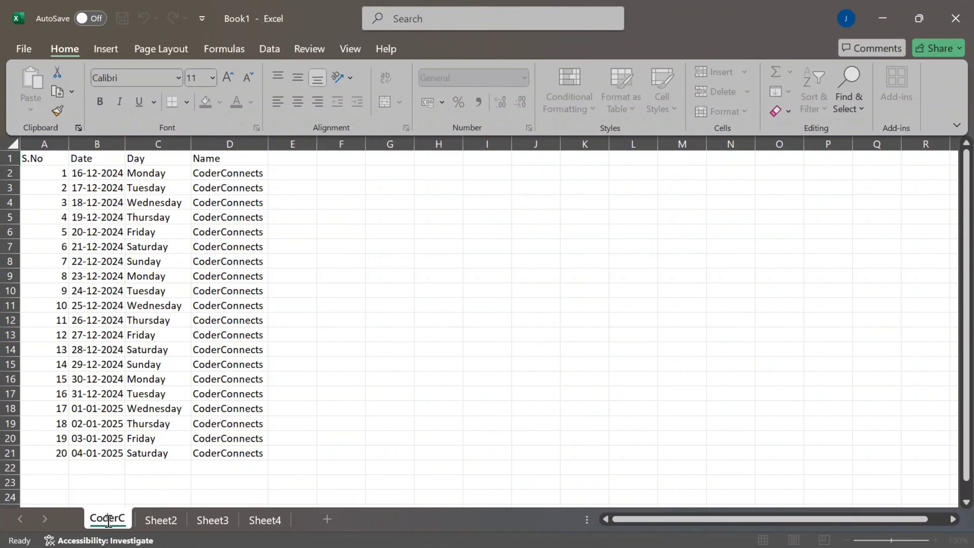
{"action": "type", "text": "onnects"}
{"action": "key", "text": "Return"}
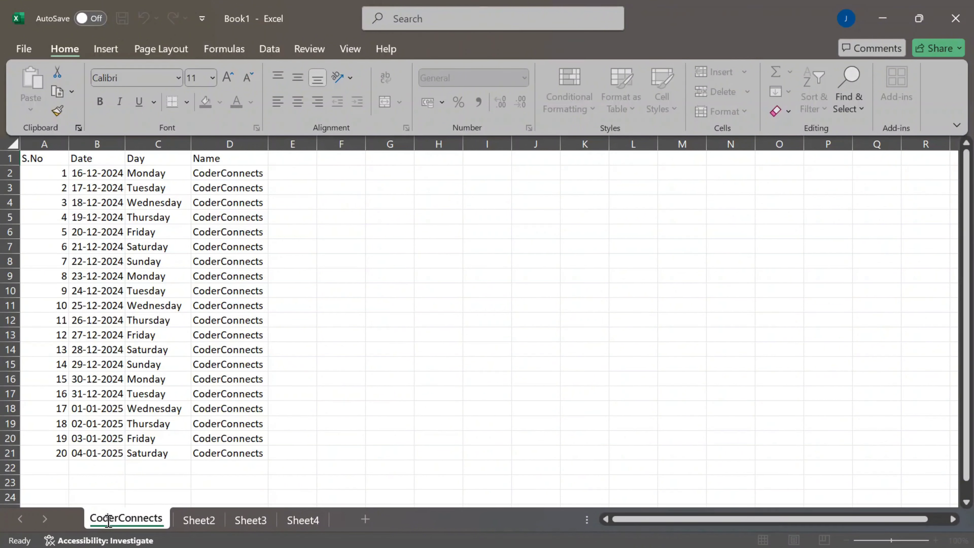
{"action": "left_click", "coordinate": [332, 422]}
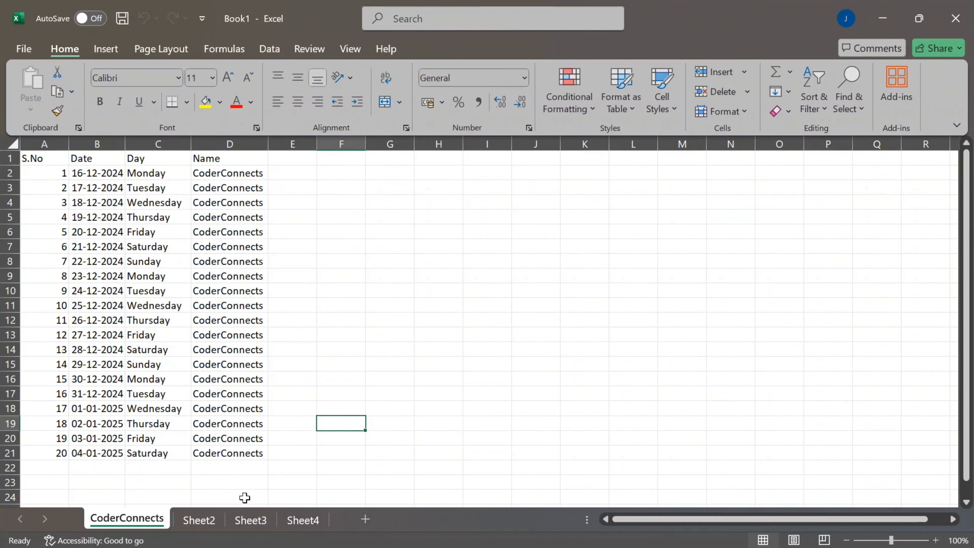
Step: Try to give the CoderConnects worksheet a blank name
{"action": "left_click", "coordinate": [203, 522]}
{"action": "left_click", "coordinate": [137, 521]}
{"action": "double_click", "coordinate": [137, 518]}
{"action": "key", "text": "BackSpace"}
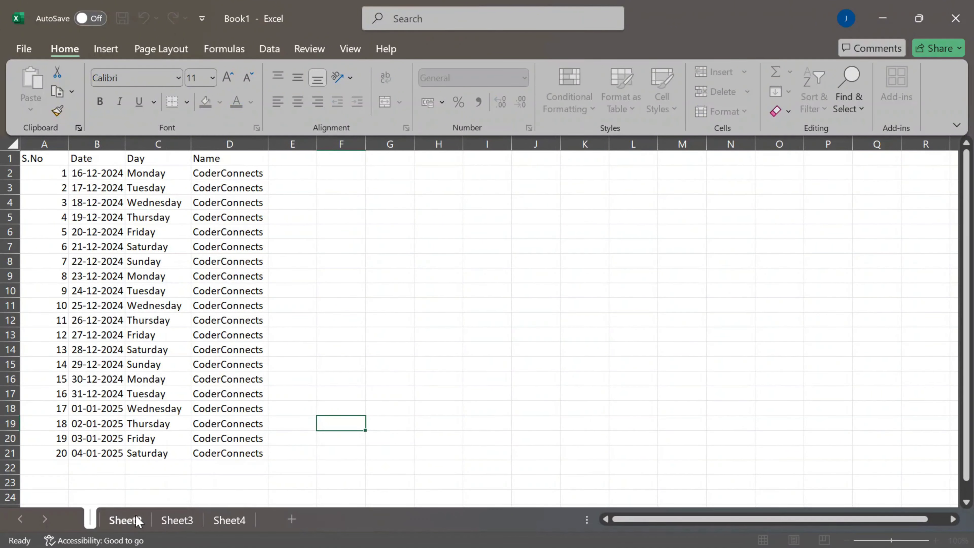
{"action": "key", "text": "Return"}
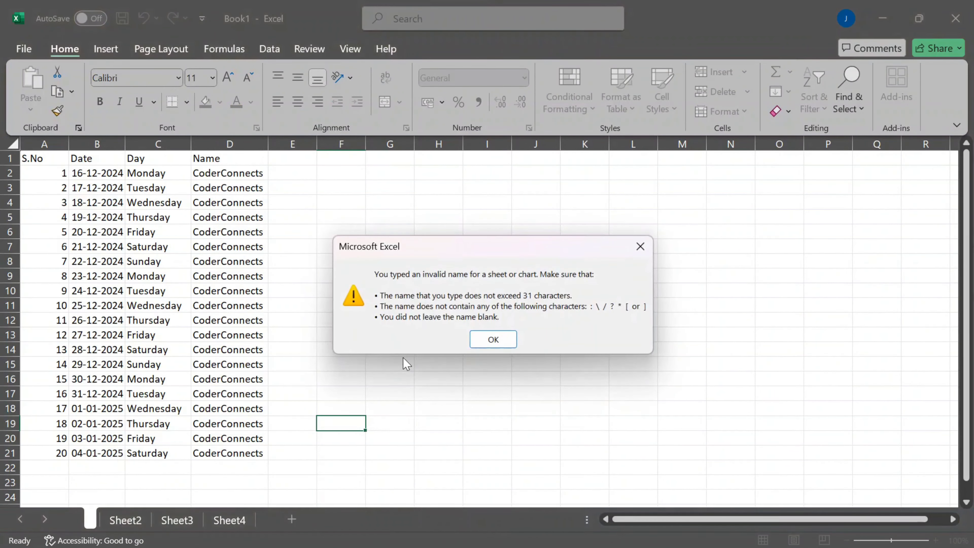
{"action": "left_click", "coordinate": [486, 334]}
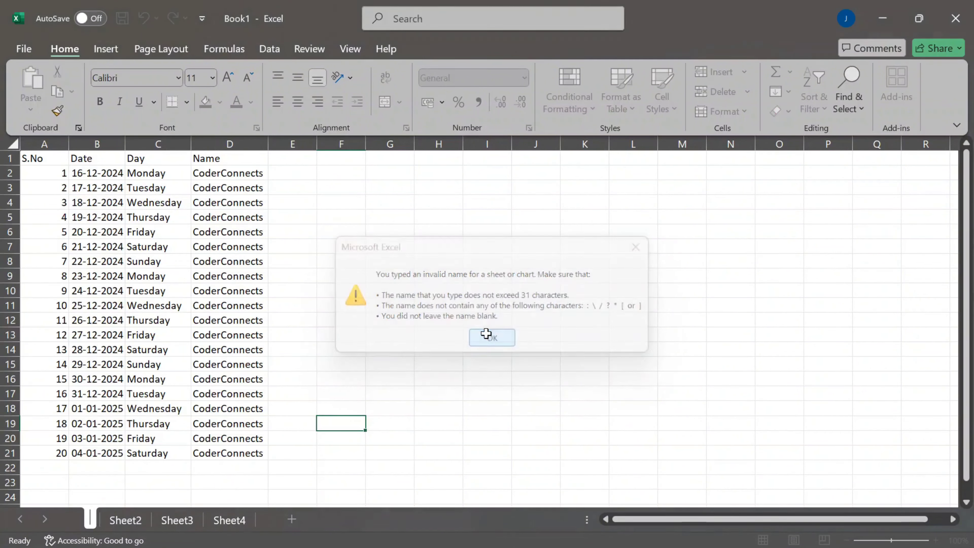
{"action": "left_click", "coordinate": [485, 339]}
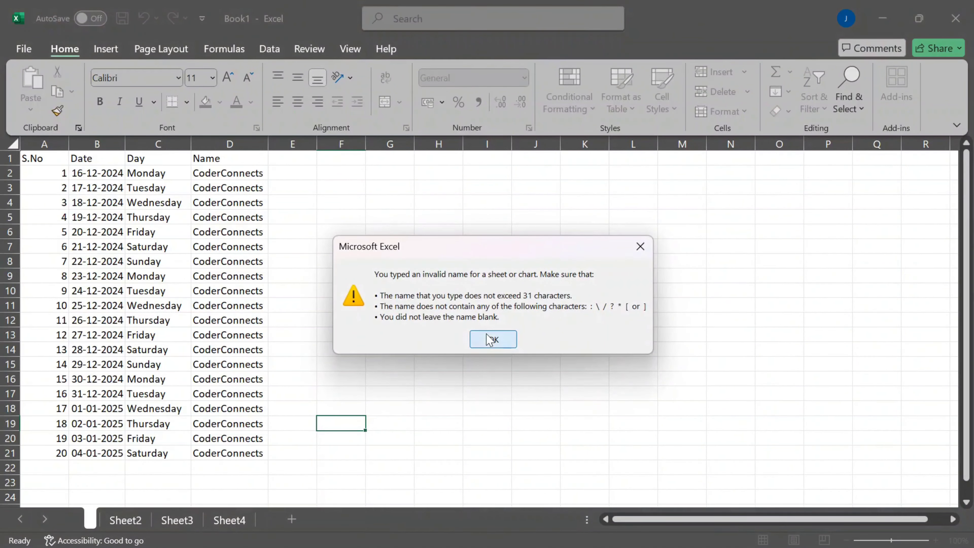
{"action": "left_click", "coordinate": [490, 340]}
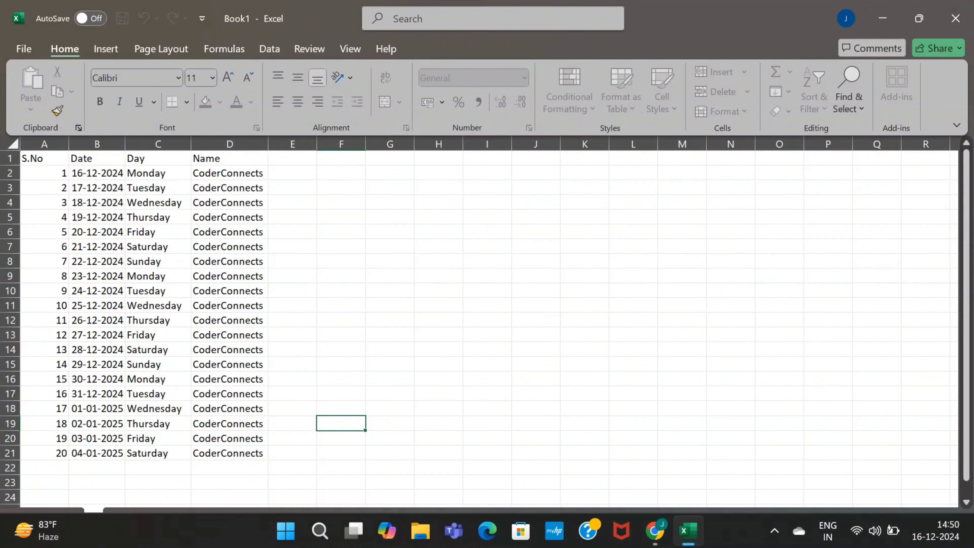
Step: Enter "CoderConnects" as the name of the worksheet that holds the table
{"action": "type", "text": "Data"}
{"action": "type", "text": "Connects"}
{"action": "left_click", "coordinate": [365, 378]}
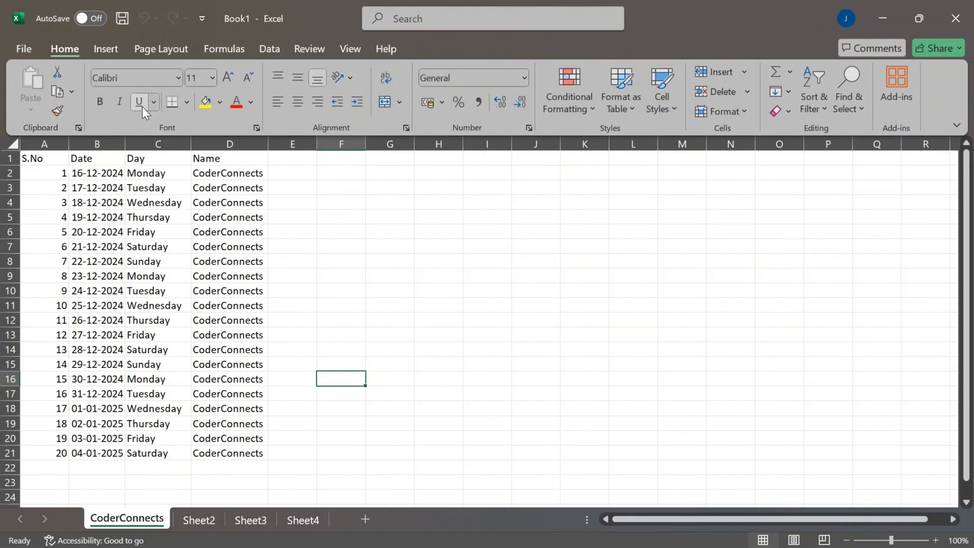
{"action": "left_click", "coordinate": [285, 164]}
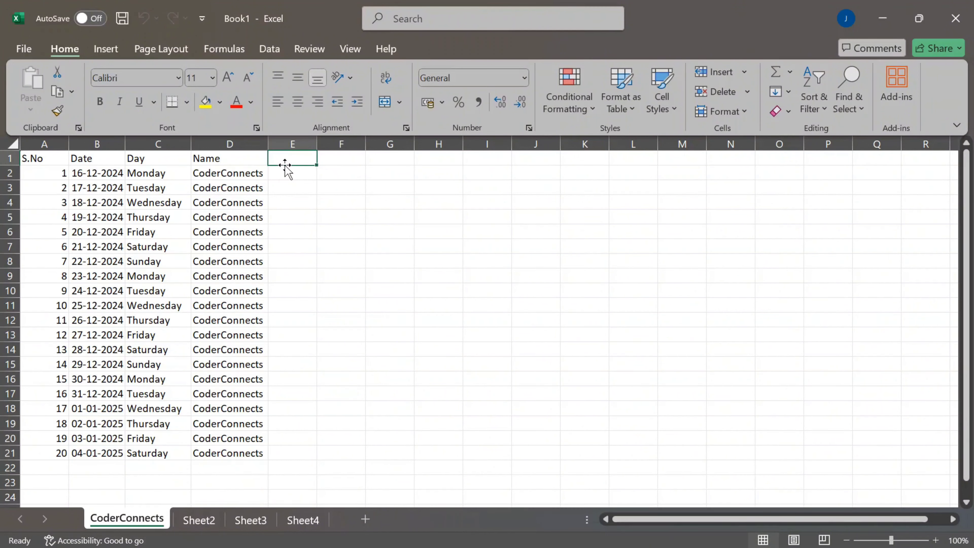
{"action": "left_click", "coordinate": [235, 159]}
{"action": "left_click_drag", "start_coordinate": [268, 164], "coordinate": [259, 461]}
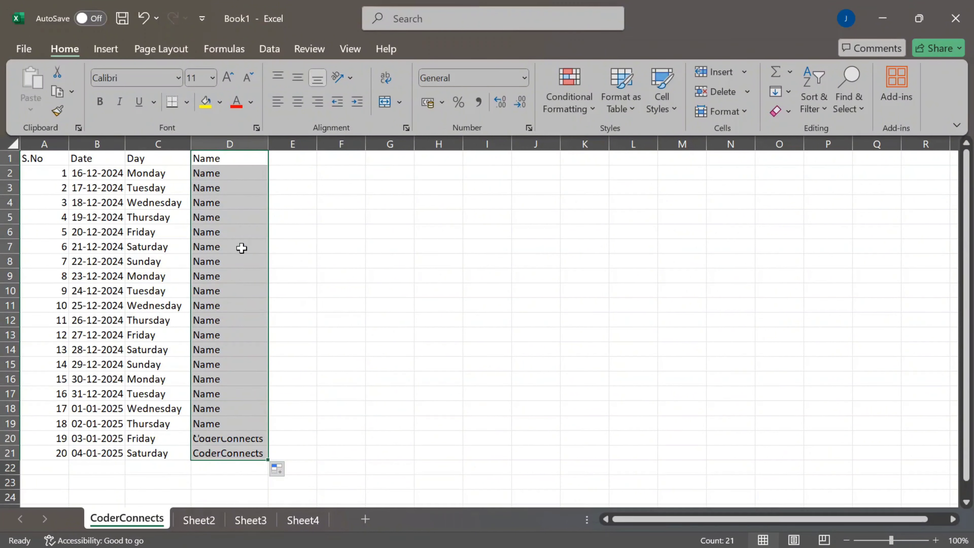
{"action": "key", "text": "ctrl+z"}
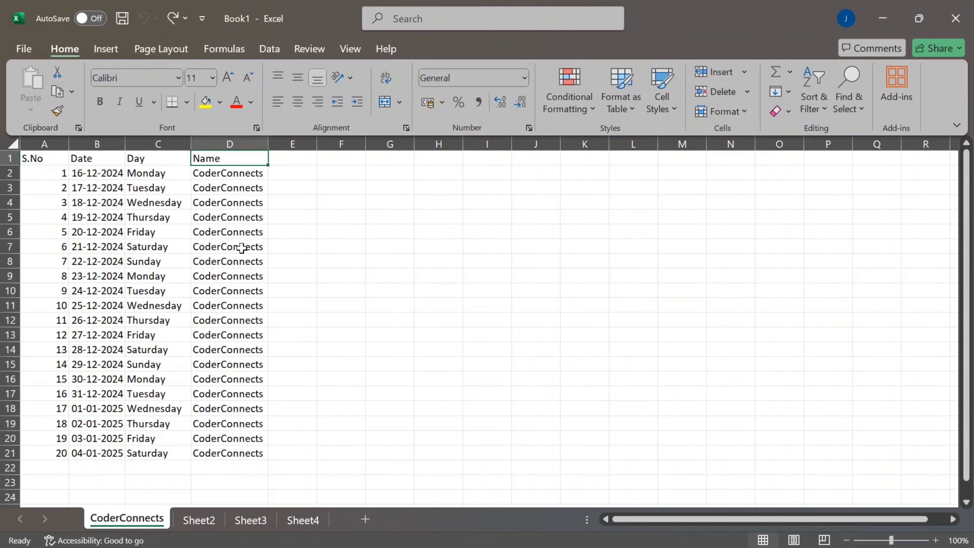
Step: Select the whole Name column D and open the list of fonts for its text
{"action": "left_click", "coordinate": [236, 144]}
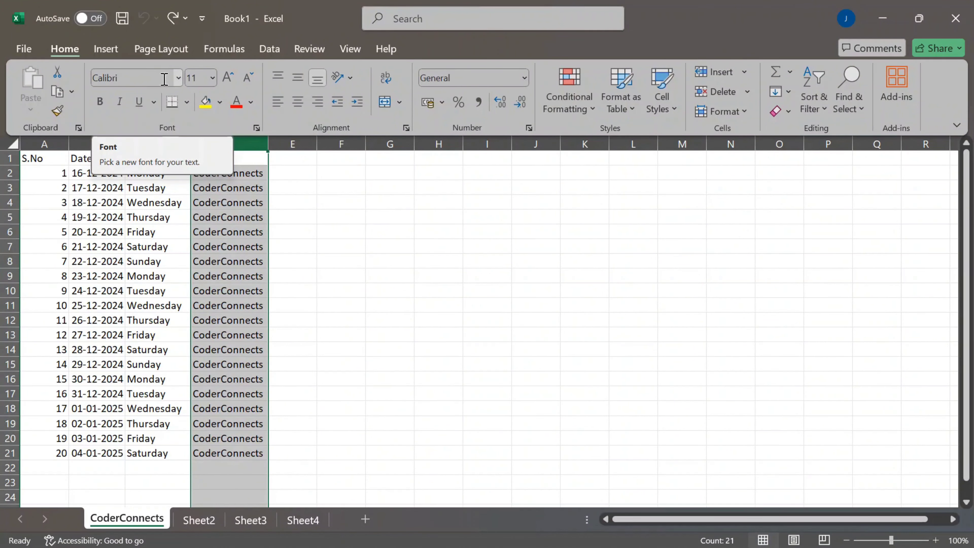
{"action": "left_click", "coordinate": [178, 78]}
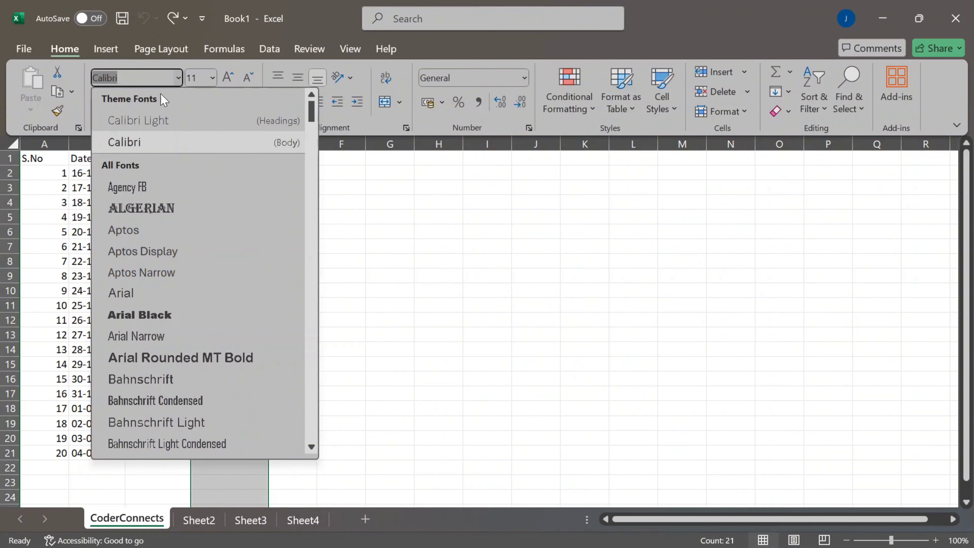